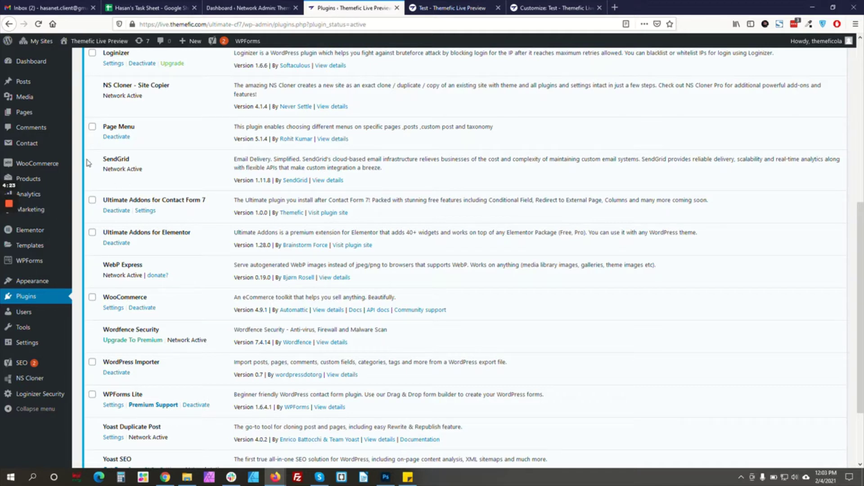
Enable Redirection in the Contact Form 7 Ultimate Addons settings and save the changes
mouse_move(40, 145)
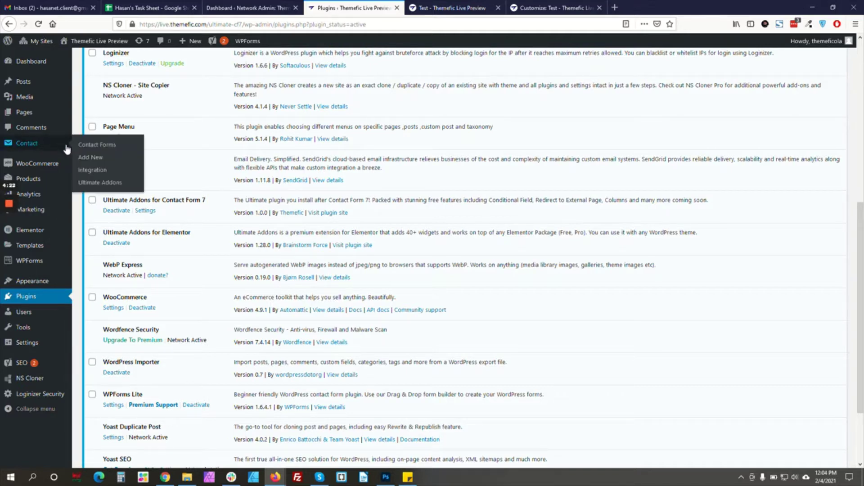
click(98, 184)
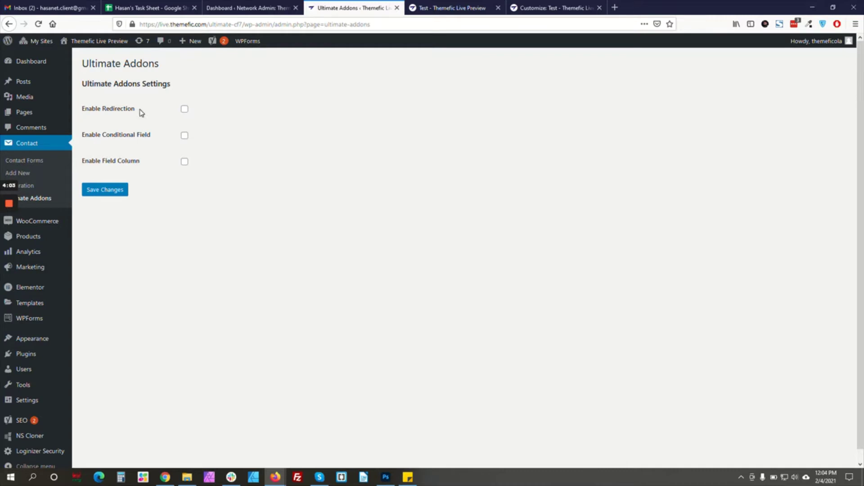
click(185, 110)
click(122, 200)
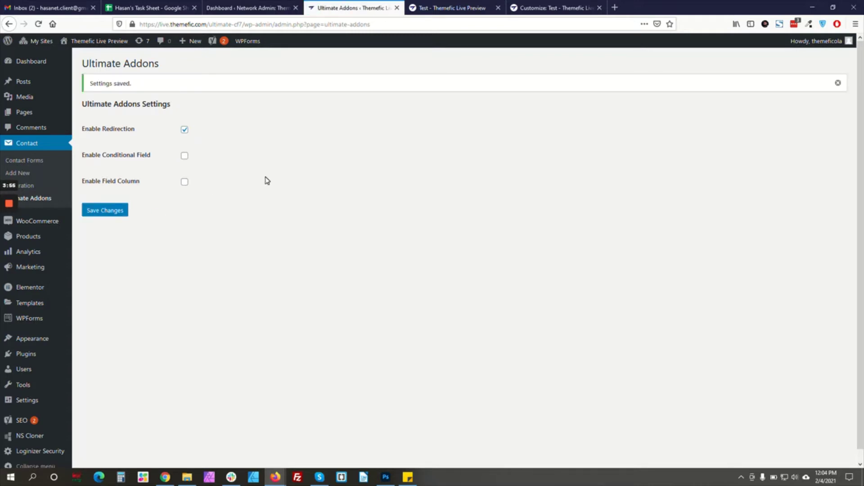
Add a new contact form titled "Test" with the default form template
click(59, 161)
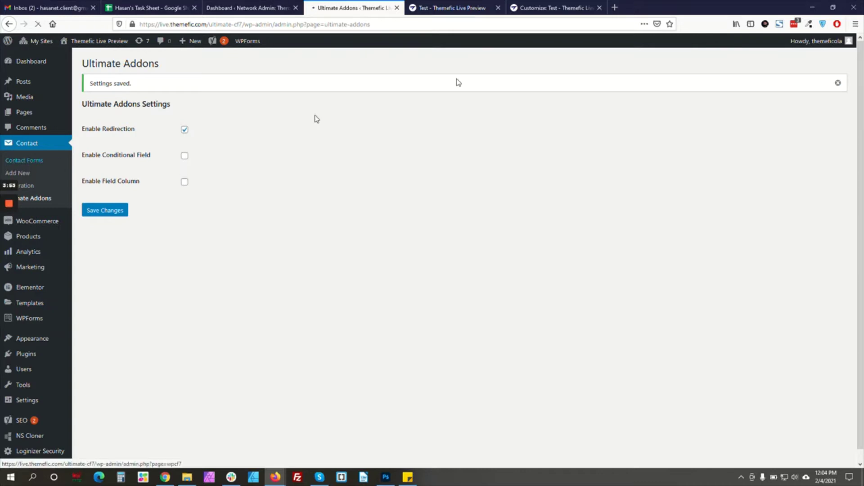
click(461, 10)
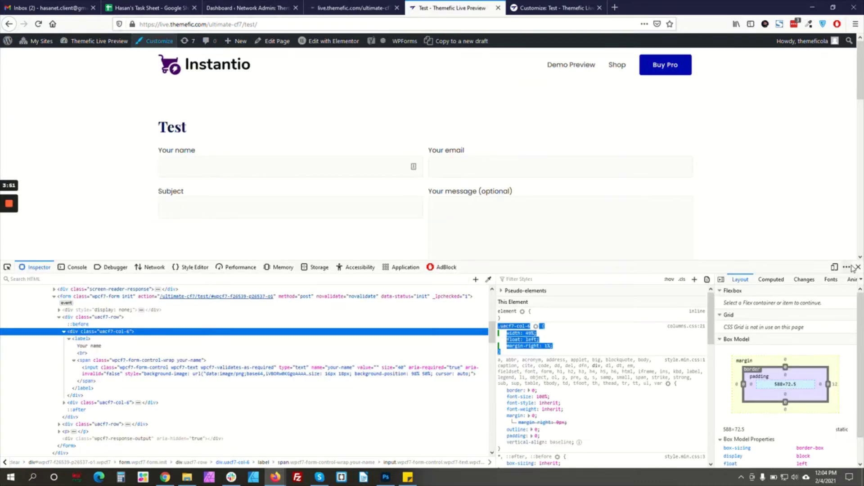
key(F12)
key(ctrl+shift+Tab)
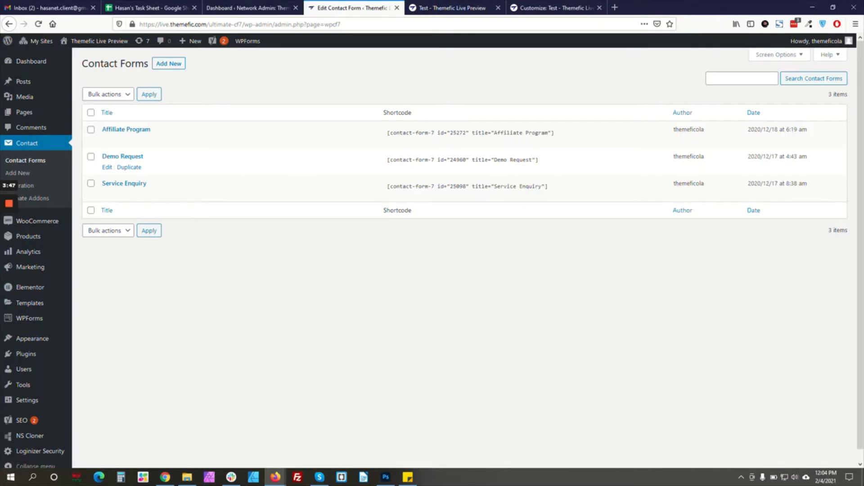
click(176, 64)
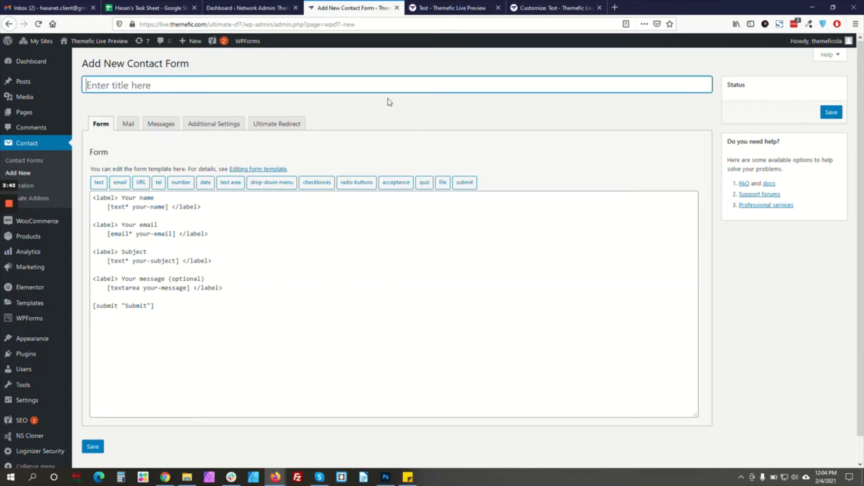
text(Test)
click(147, 252)
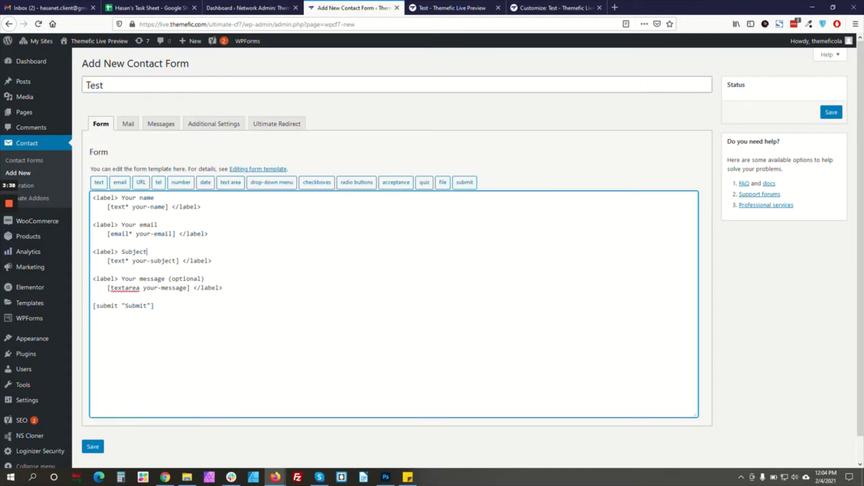
In the new form's Ultimate Redirect settings, choose Shop as the page to redirect to
click(279, 126)
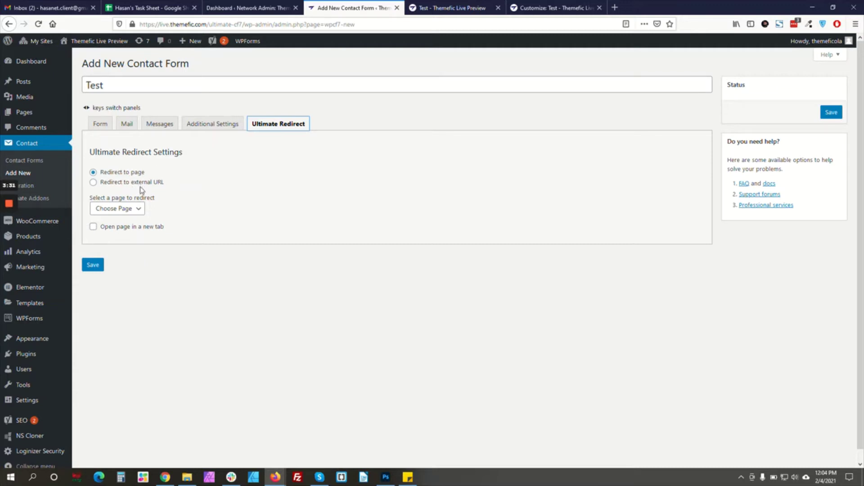
click(130, 209)
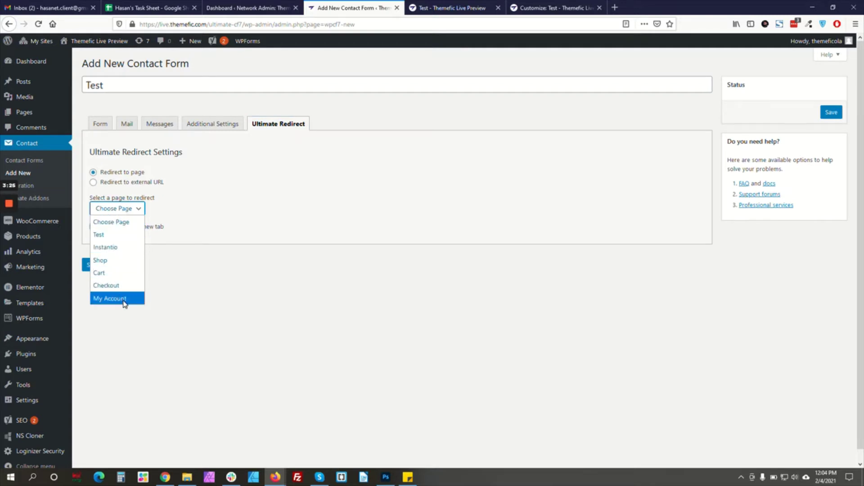
click(120, 265)
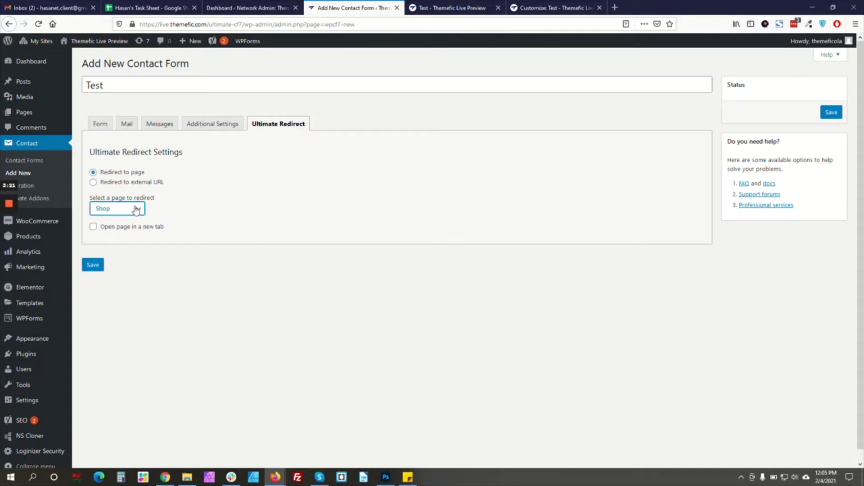
Try the external URL redirect option and return the setting to Redirect to page
click(130, 183)
key(Tab)
key(Down)
key(Down)
key(Return)
key(ctrl+a)
key(BackSpace)
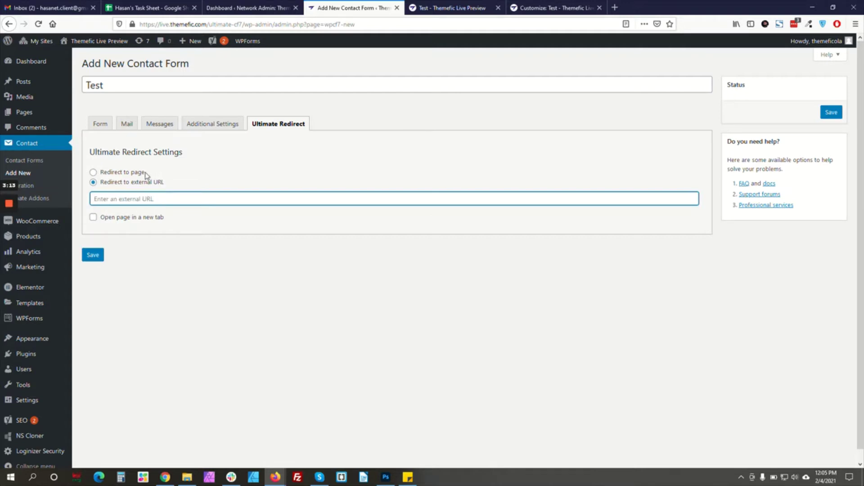
click(101, 173)
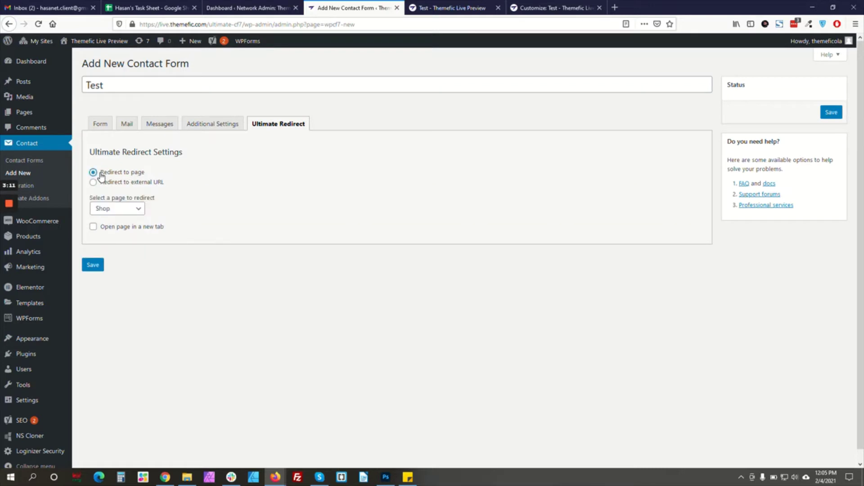
Keep Shop selected as the redirect page and save the contact form
click(136, 208)
click(129, 259)
click(100, 267)
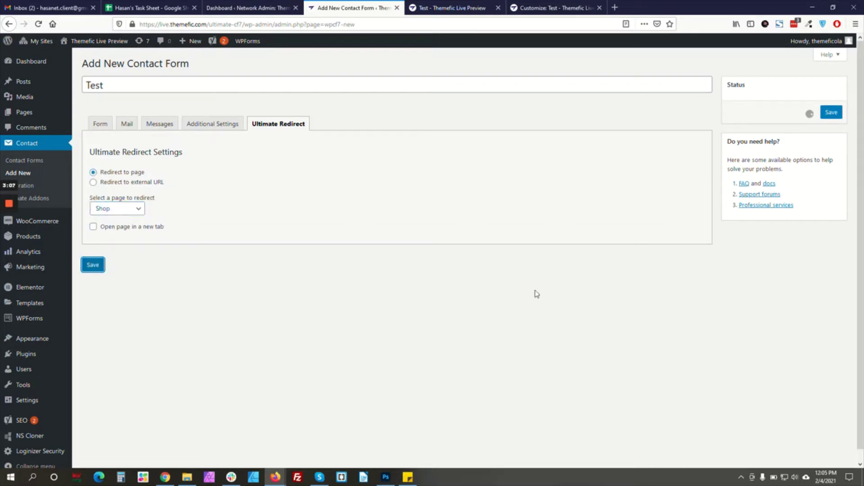
Replace the Test page's content with the shortcode [contact-form-7 id="26543" title="Test"], update the page and open its live version
click(446, 6)
click(367, 7)
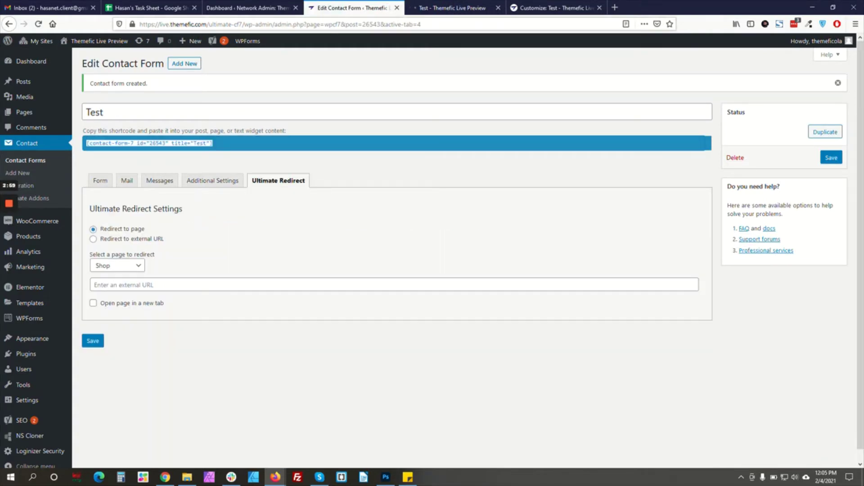
click(452, 8)
key(F5)
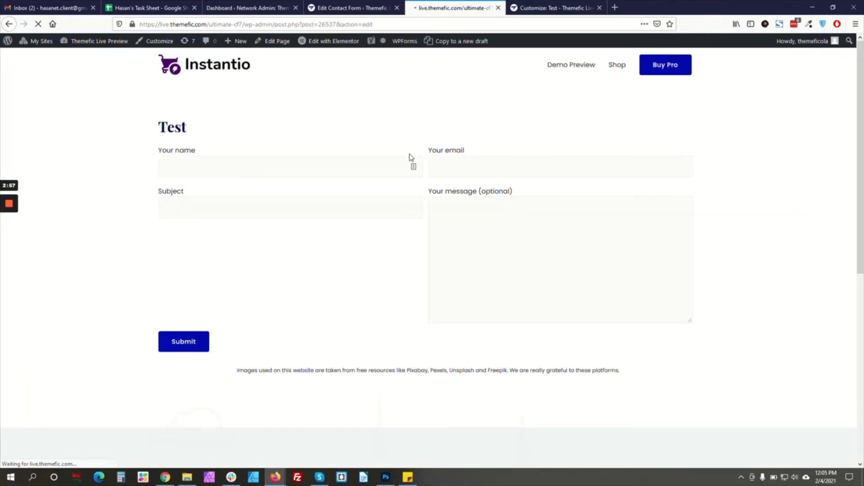
mouse_move(9, 230)
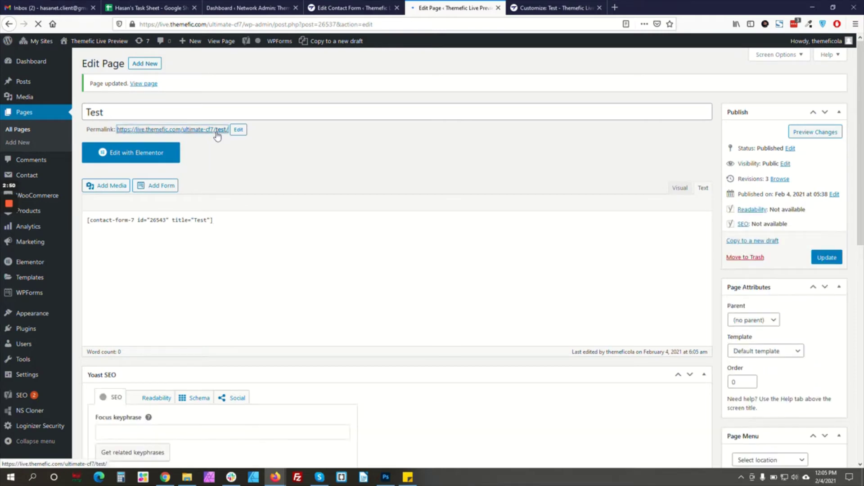
click(217, 130)
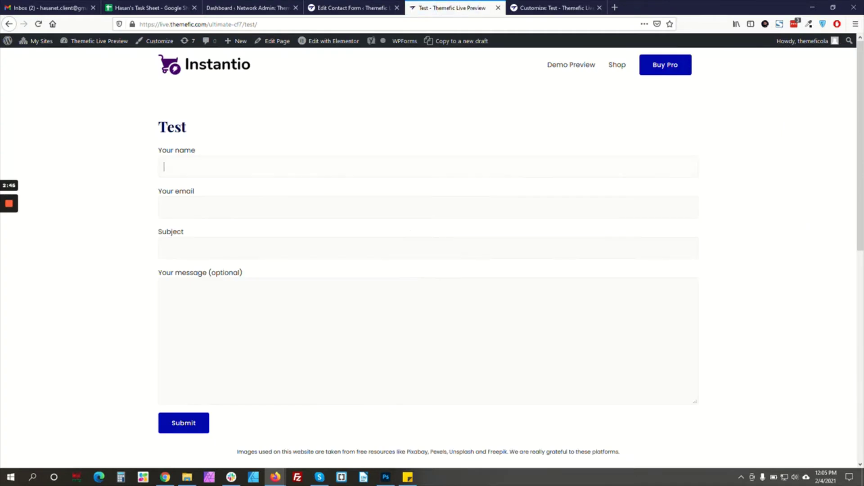
Fill in the live form's name, e-mail and subject, enter the message "aadadad", submit it and look over the page it redirects to
click(164, 167)
click(203, 183)
click(163, 207)
click(198, 223)
click(197, 248)
click(196, 263)
click(189, 288)
text(aadadad)
click(189, 423)
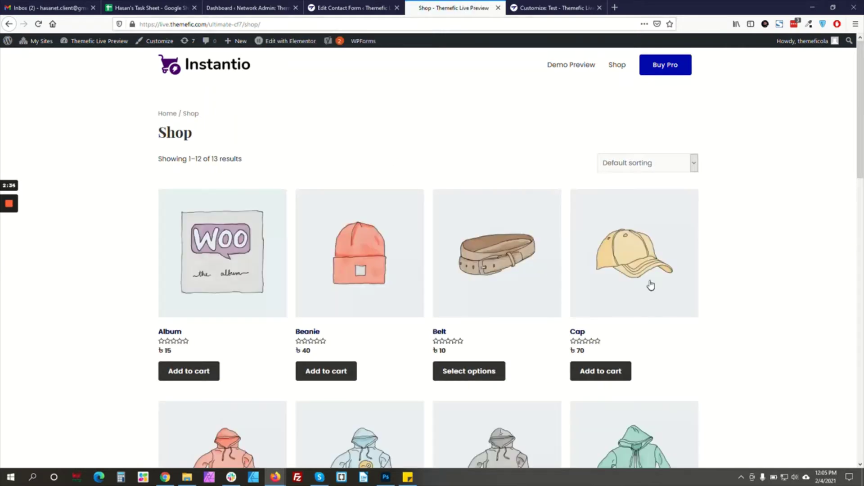
scroll(764, 295, down, 5)
scroll(755, 312, up, 5)
Enable Field Column in the Ultimate Addons settings and save the changes
click(315, 7)
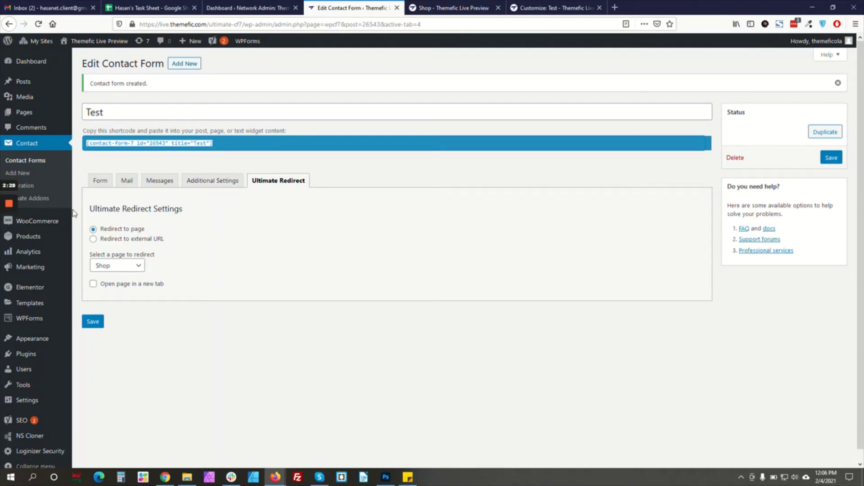
click(43, 204)
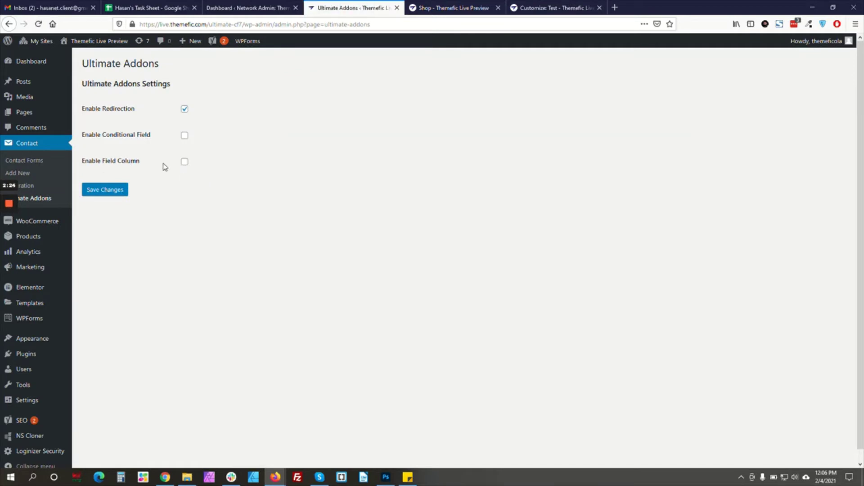
click(184, 162)
click(121, 191)
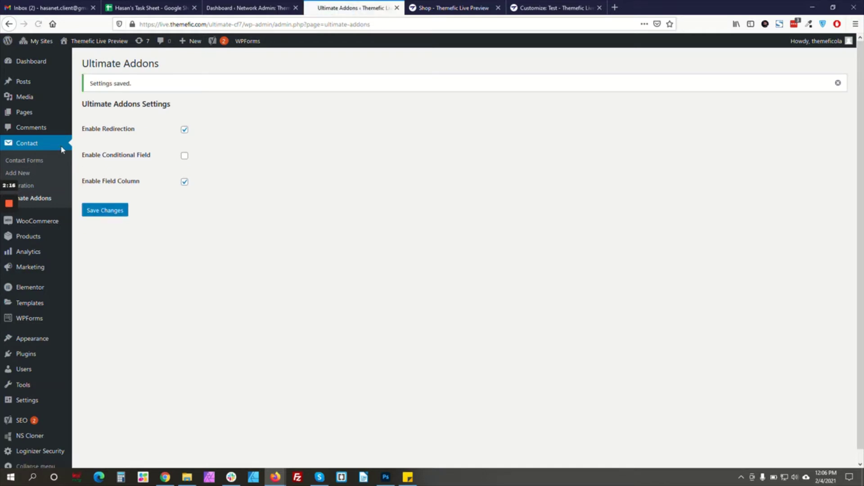
Open the Test contact form for editing and insert a 2 Column tag above the Your name field
click(54, 164)
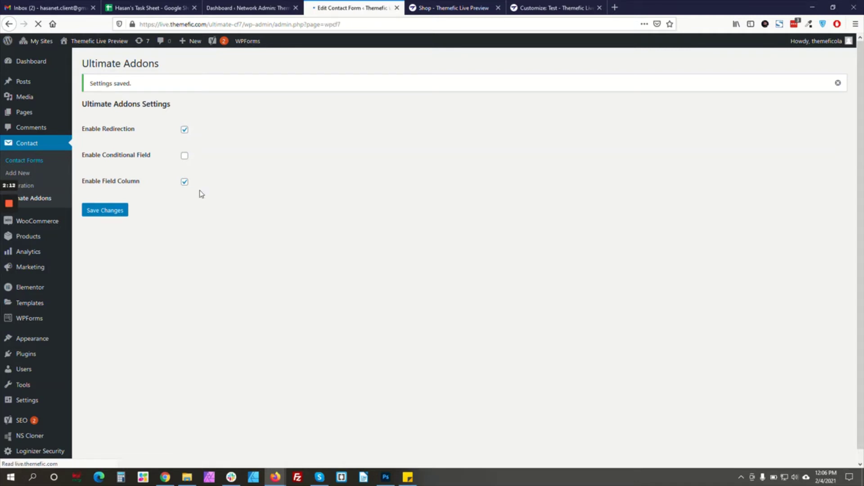
click(107, 221)
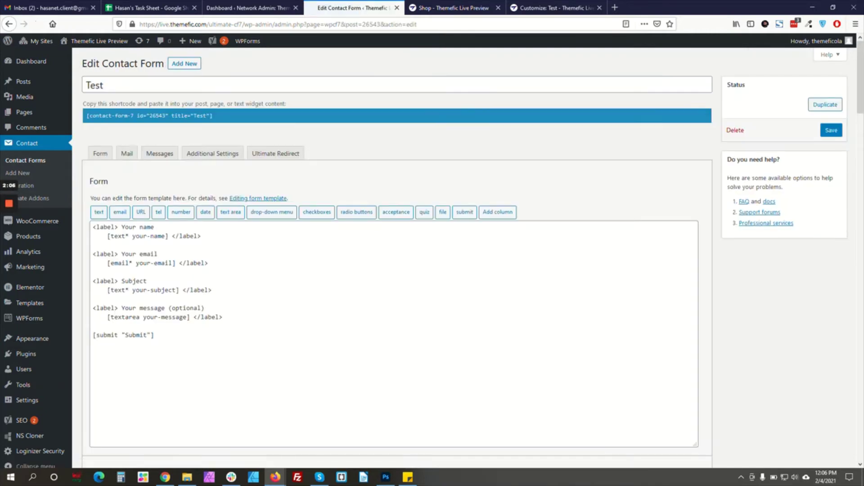
key(Return)
key(Return)
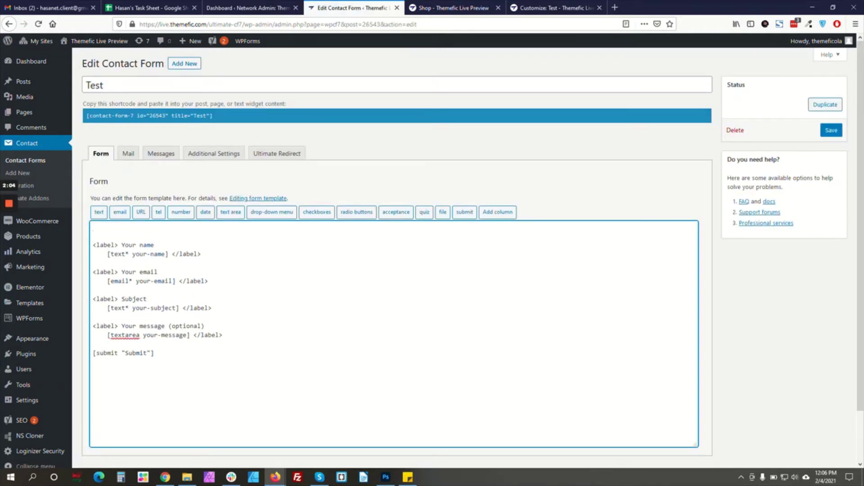
click(507, 216)
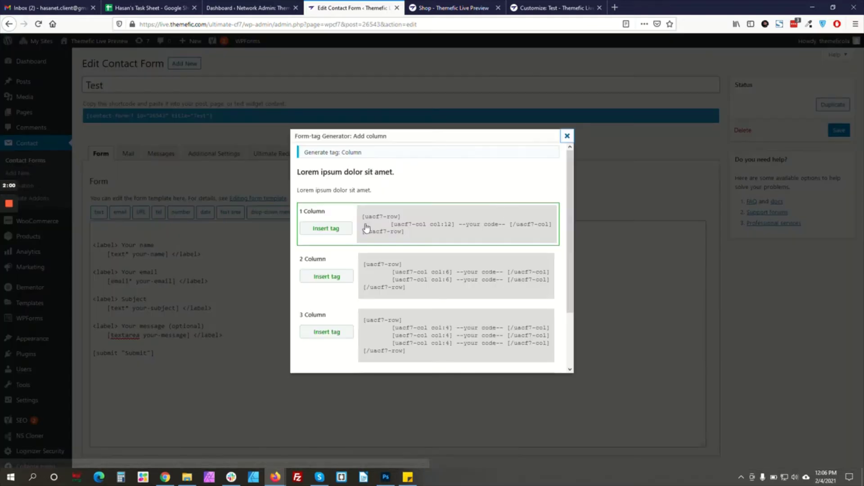
scroll(369, 223, down, 3)
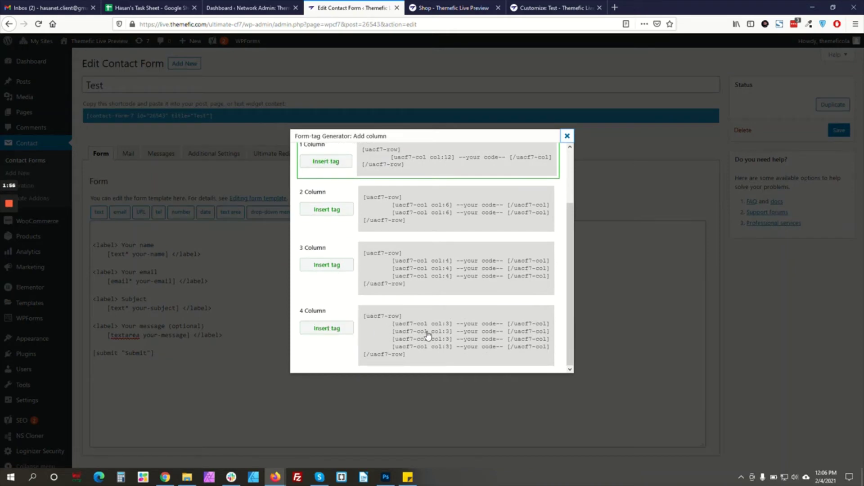
scroll(454, 329, up, 2)
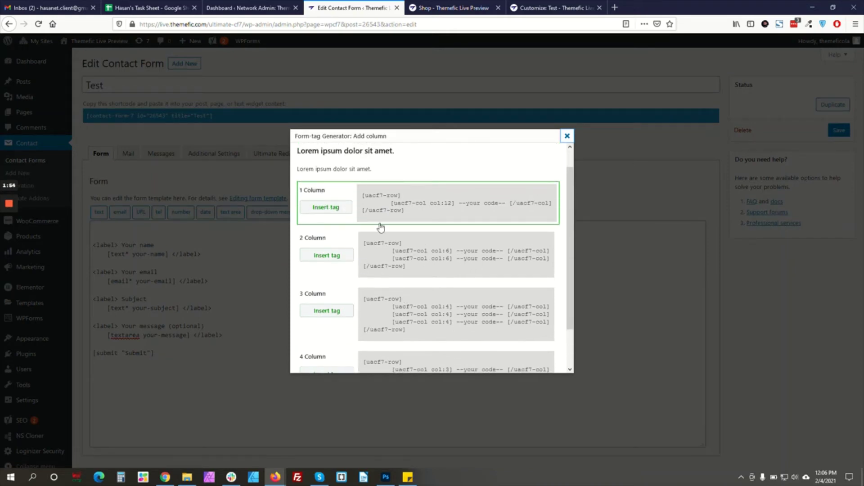
click(372, 266)
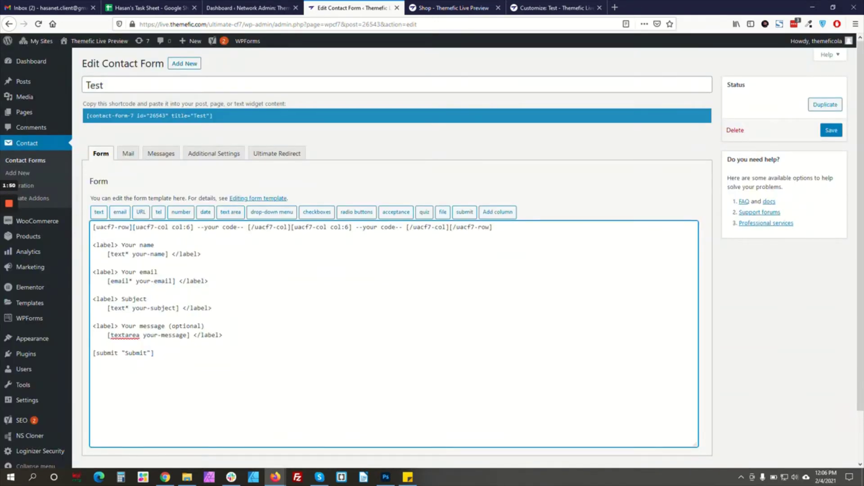
Replace the first column's "--your code--" placeholder with the Your name label and field, moved from below
drag(193, 227, 249, 227)
key(BackSpace)
key(Return)
key(Return)
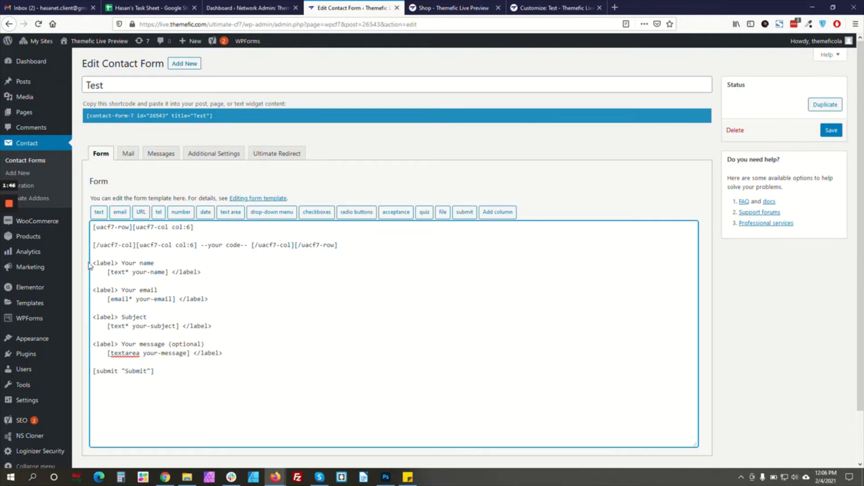
key(shift+Down)
key(shift+End)
key(ctrl+c)
key(BackSpace)
key(ctrl+v)
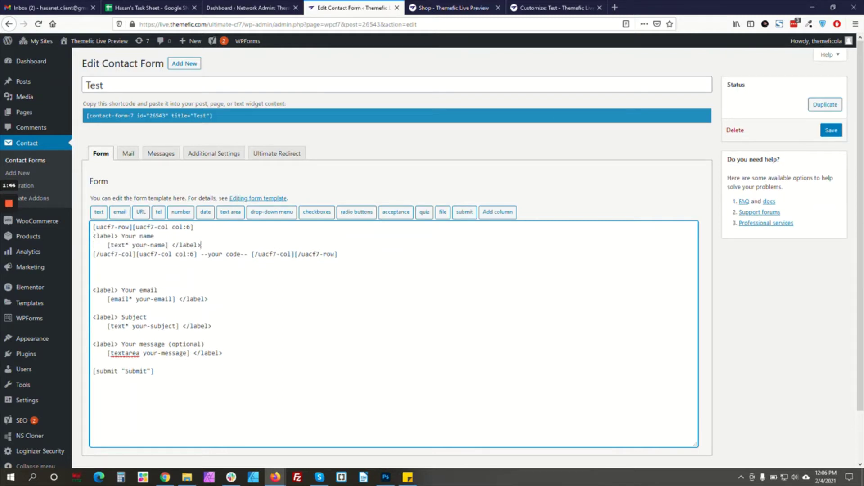
Replace the second column's "--your code--" placeholder with the Your email label and field, moved from below
key(shift+Right)
key(shift+Right)
key(shift+Right)
key(shift+Right)
key(shift+Right)
key(shift+Right)
key(shift+Right)
key(shift+Right)
key(shift+Right)
key(shift+Right)
key(shift+Right)
key(shift+Right)
key(shift+Right)
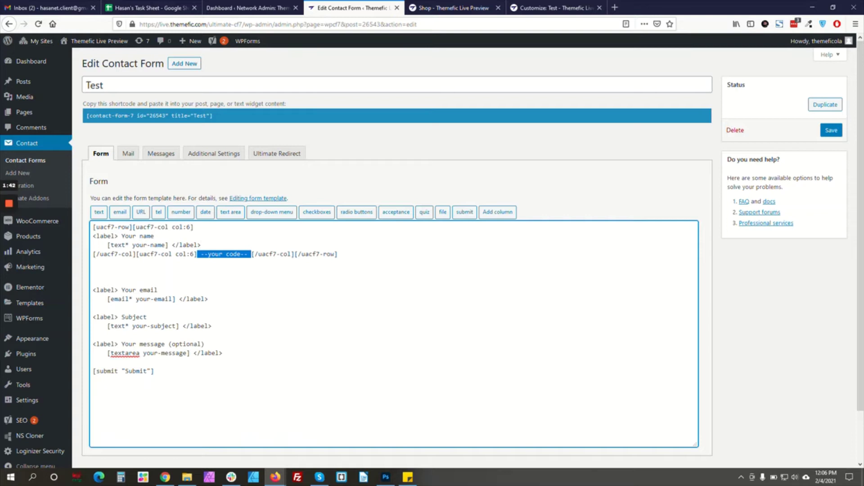
key(Return)
key(Return)
drag(93, 307, 210, 317)
key(ctrl+x)
click(93, 263)
key(ctrl+v)
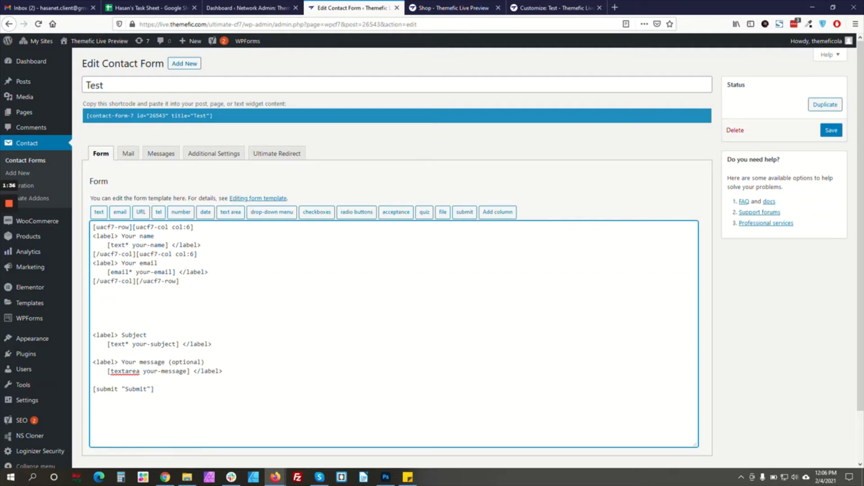
Remove the extra blank lines below the two-column row and save the contact form
key(BackSpace)
key(BackSpace)
key(BackSpace)
key(BackSpace)
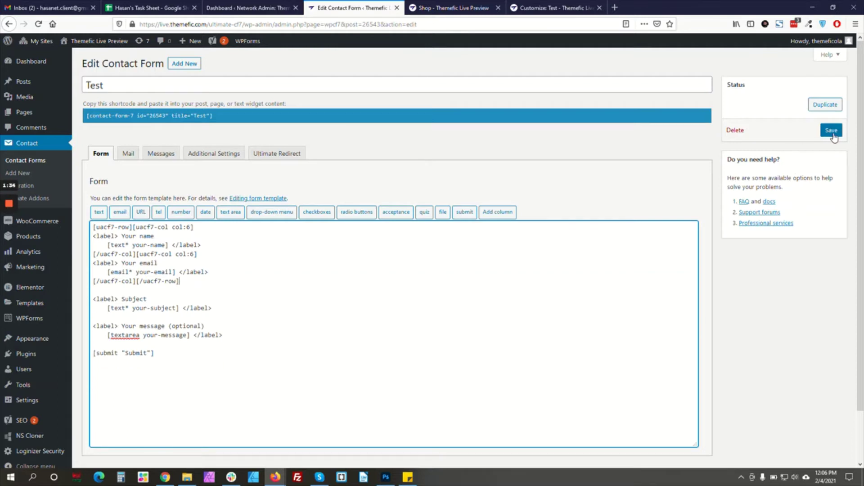
click(833, 136)
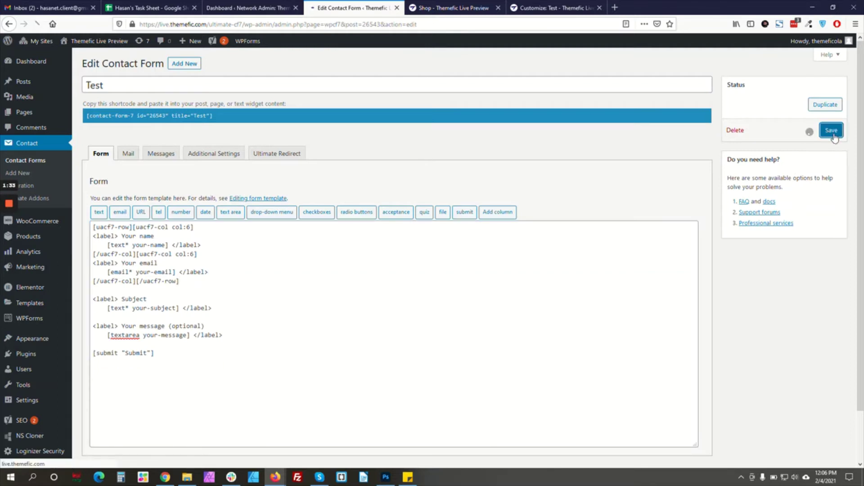
Switch to the live site and load the ultimate-cf7/test/ page to check the form's two-column layout
click(445, 8)
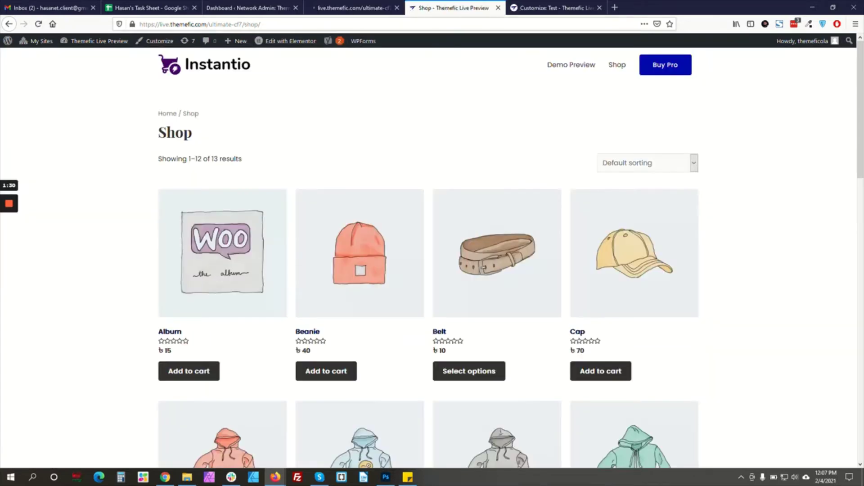
double_click(247, 25)
text(yr)
key(BackSpace)
key(BackSpace)
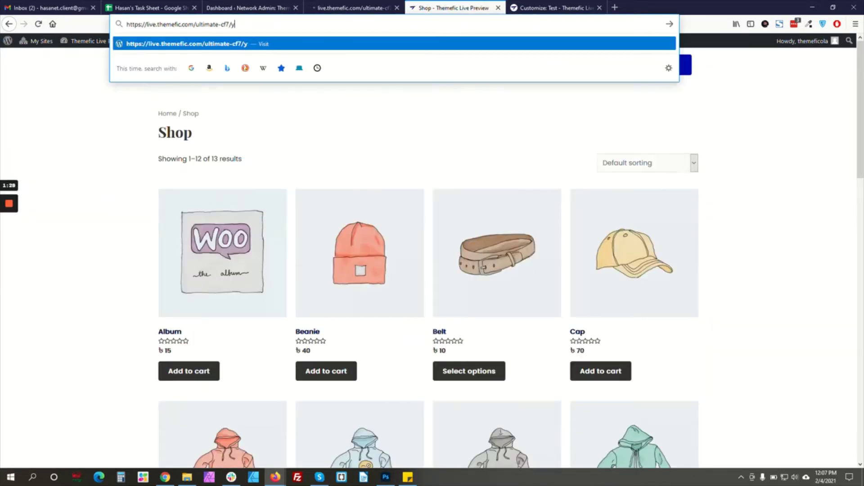
text(test)
key(Return)
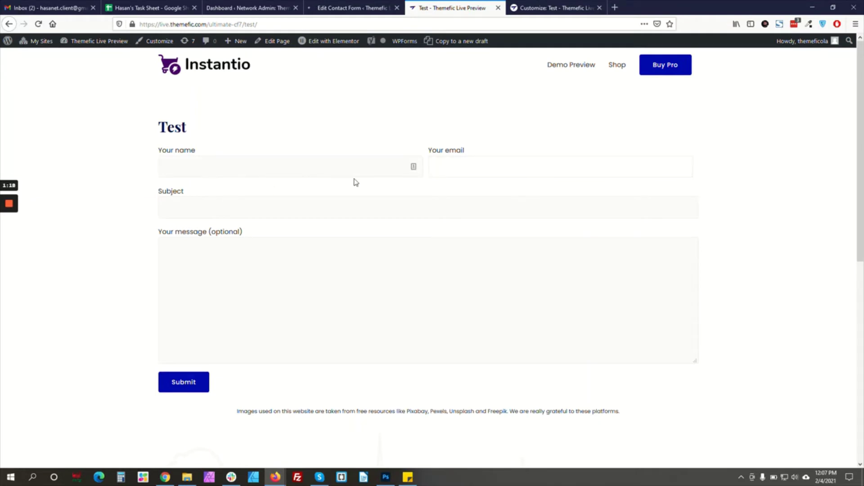
Preview the test page in Responsive Design Mode at about 316 px and then 1150 px wide, and close the preview
click(855, 24)
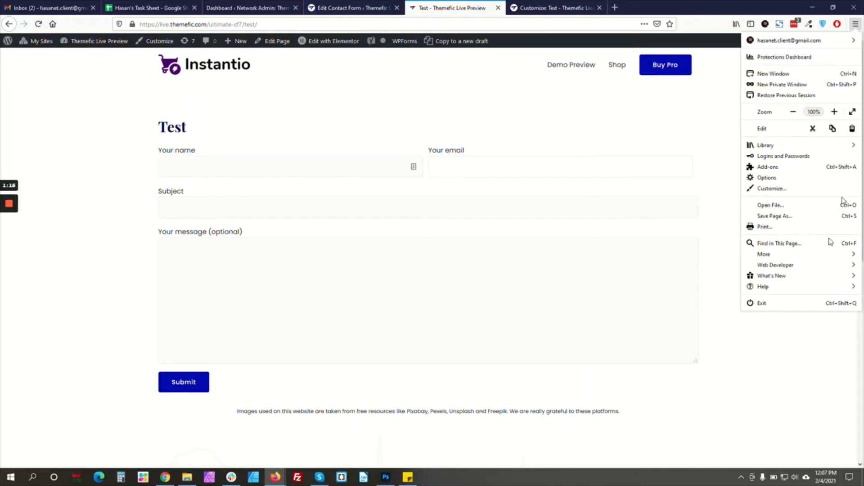
click(828, 265)
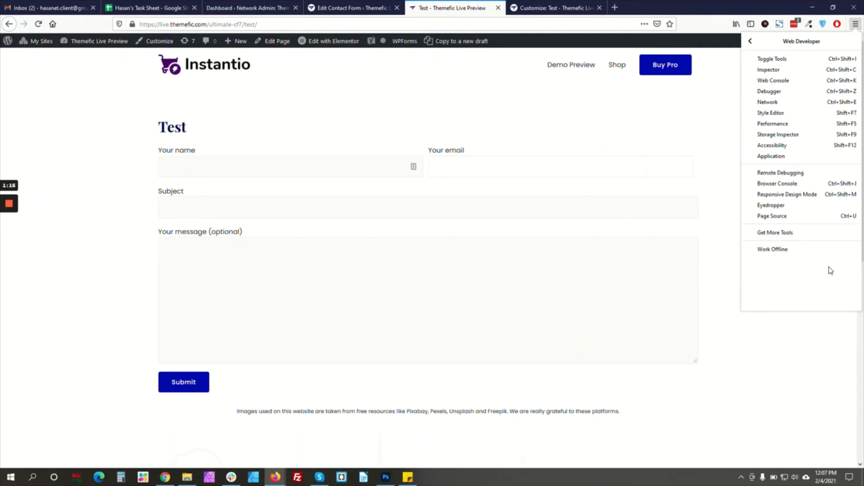
click(817, 199)
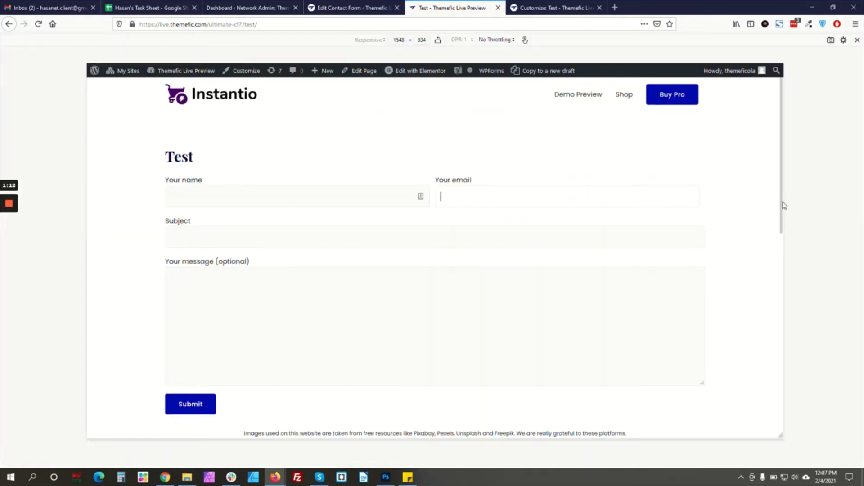
drag(783, 203, 505, 206)
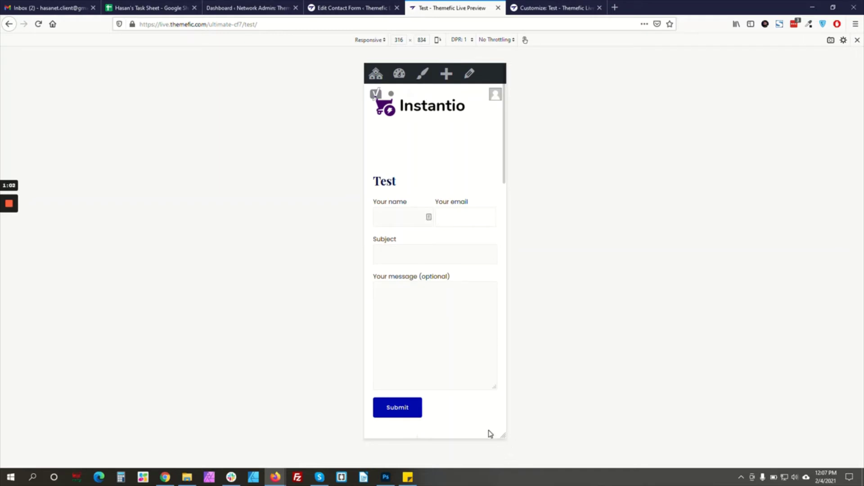
drag(501, 436, 693, 427)
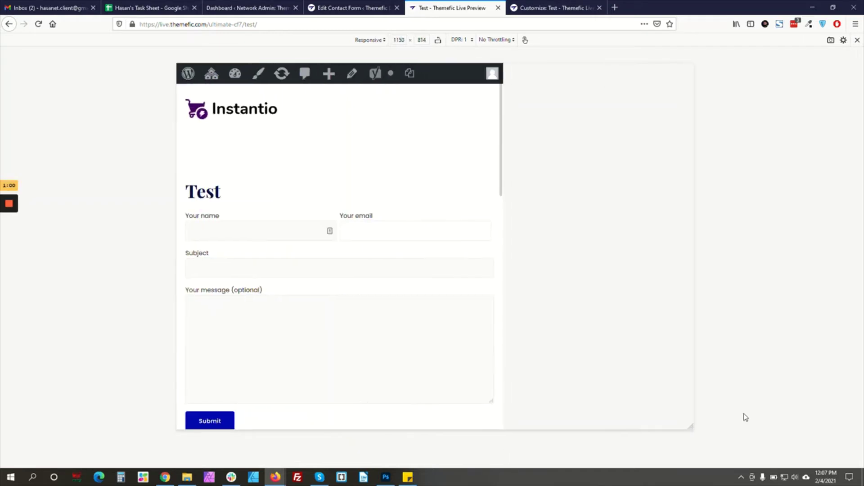
drag(745, 418, 767, 423)
click(857, 39)
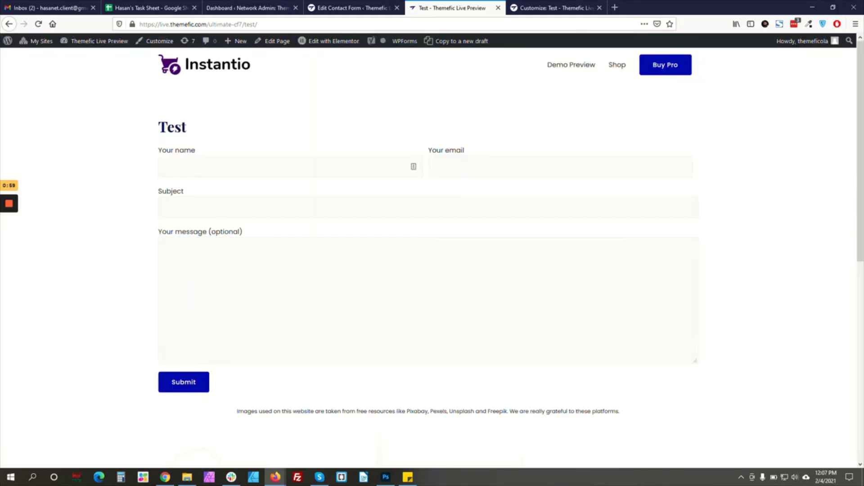
Return to the WordPress admin, enable Conditional Field in the Ultimate Addons settings and save the changes
click(350, 6)
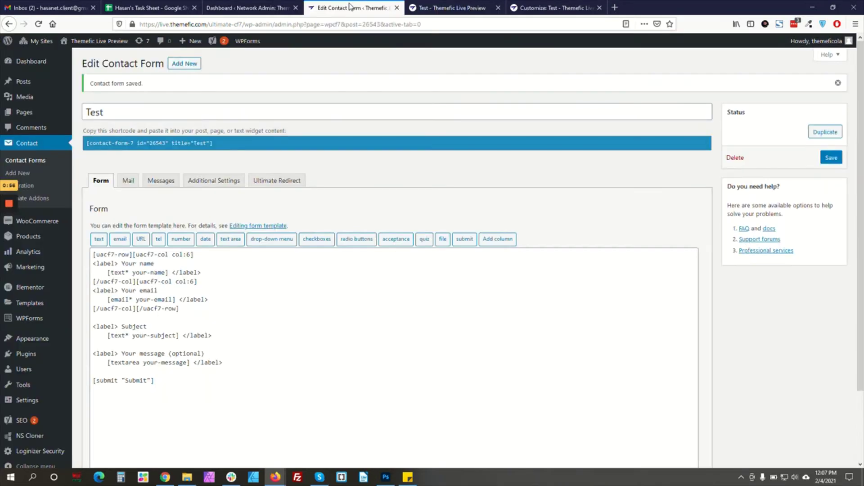
click(43, 199)
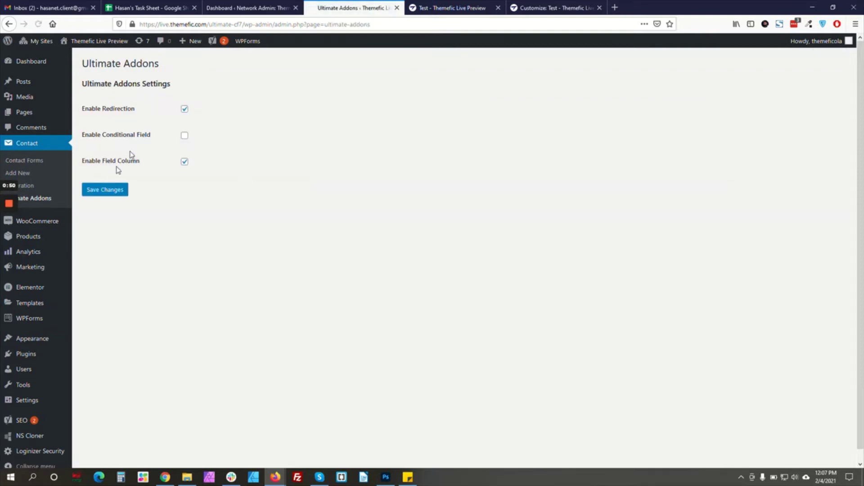
click(185, 135)
click(114, 190)
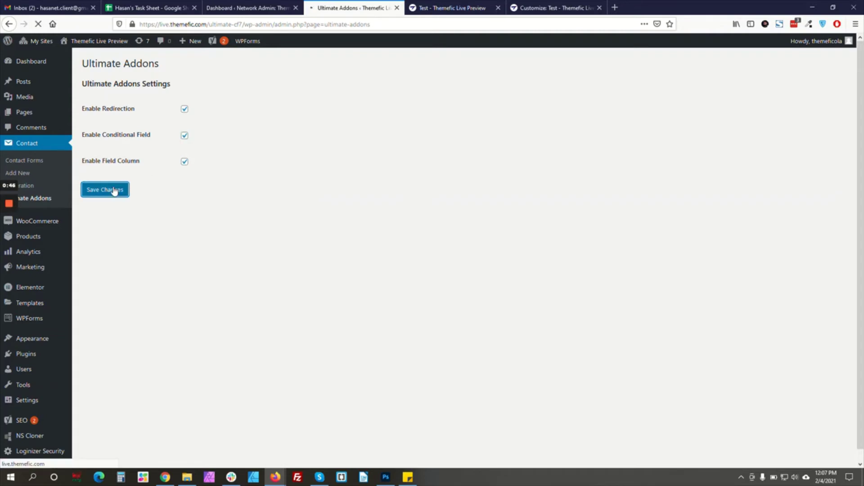
mouse_move(6, 241)
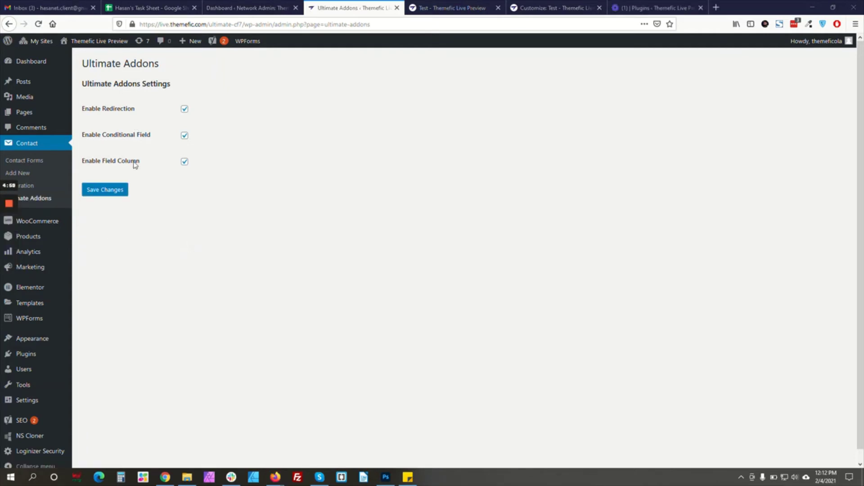
Open the Test contact form for editing and review its "Do you want to share more?" drop-down field
click(38, 162)
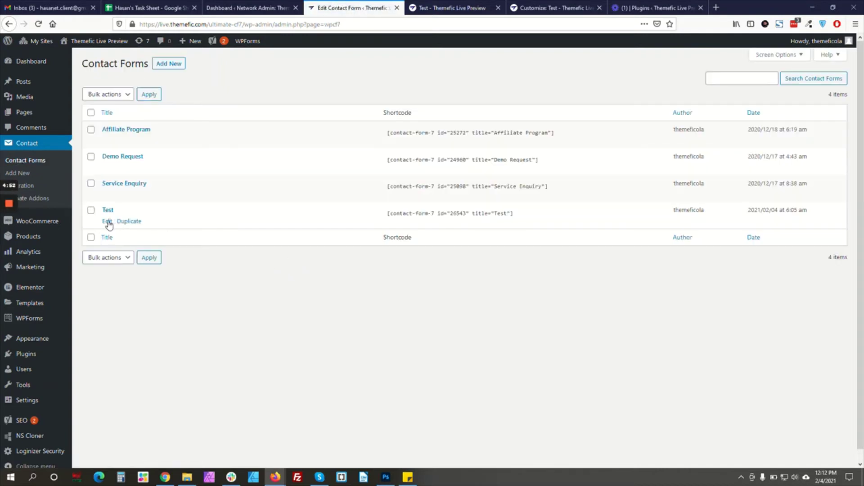
click(107, 221)
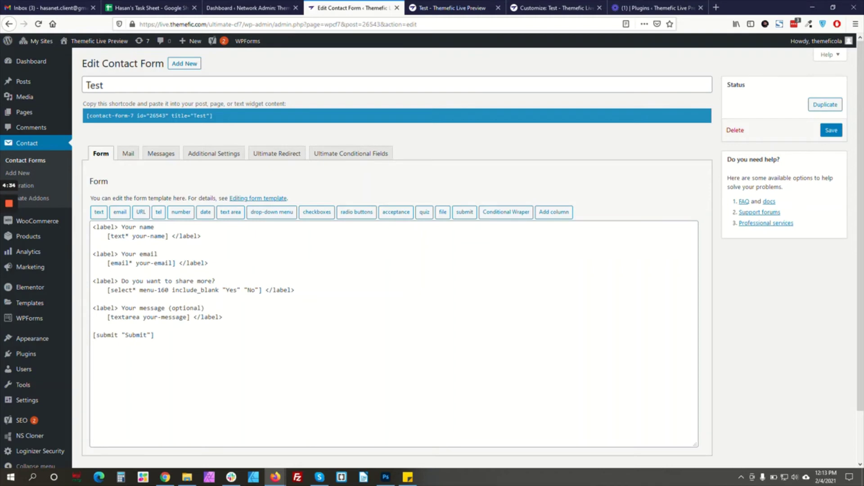
drag(93, 281, 216, 281)
click(247, 290)
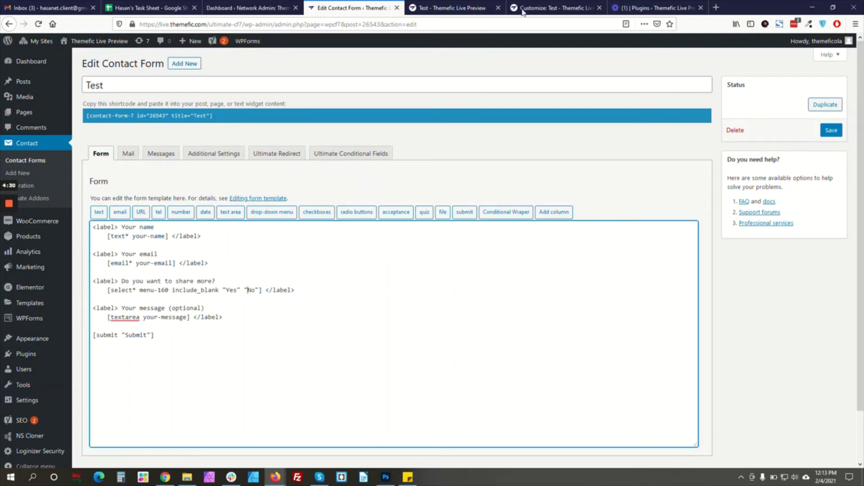
Reload the live Test page and try the Yes and No options of the "Do you want to share more?" drop-down
click(464, 7)
key(F5)
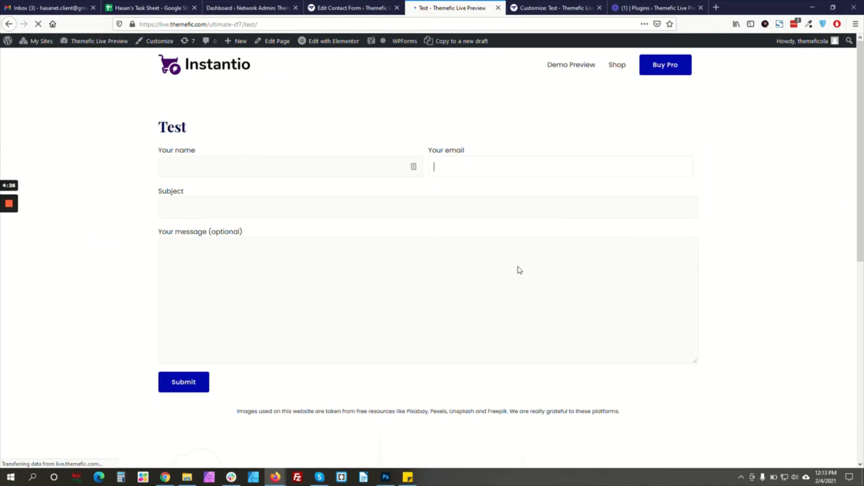
click(231, 253)
click(227, 280)
click(199, 256)
click(194, 294)
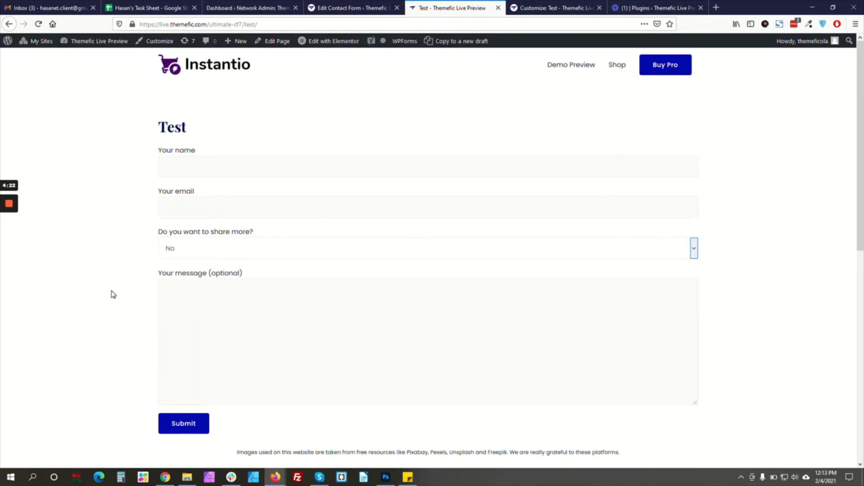
click(273, 247)
click(250, 283)
click(218, 247)
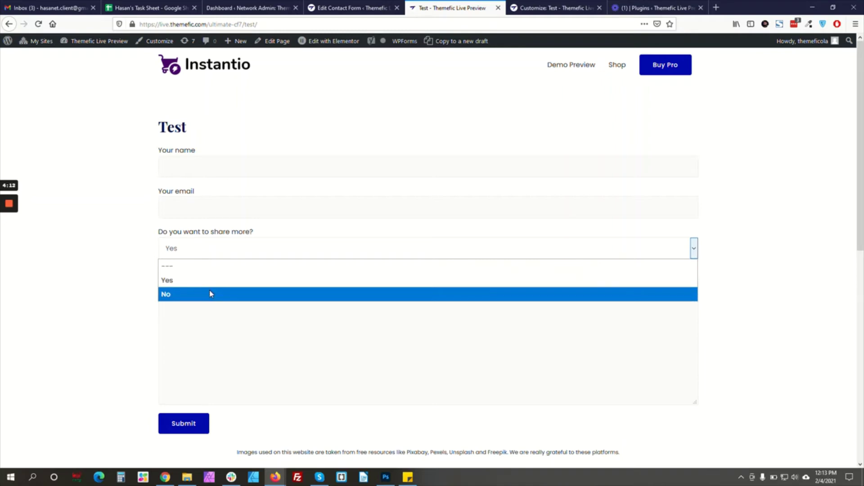
click(209, 294)
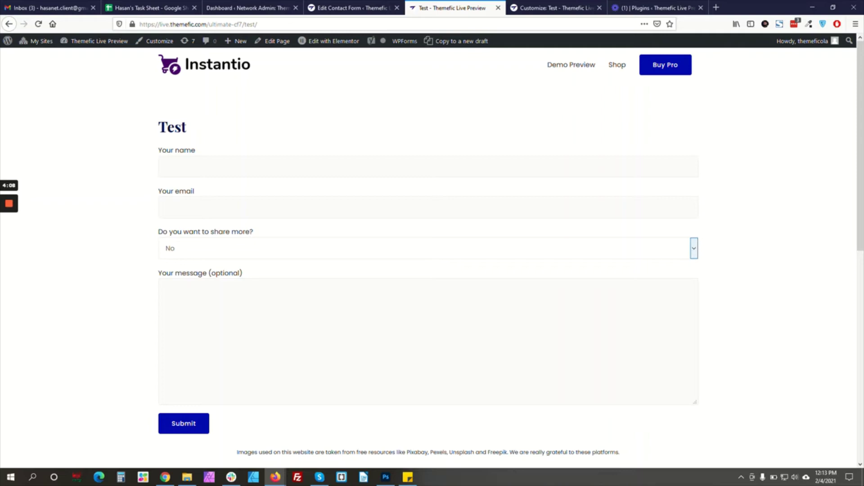
Back in the form template, duplicate the message field and label the copies "Your Yes message (optional)" and "Your No message (optional)"
click(356, 8)
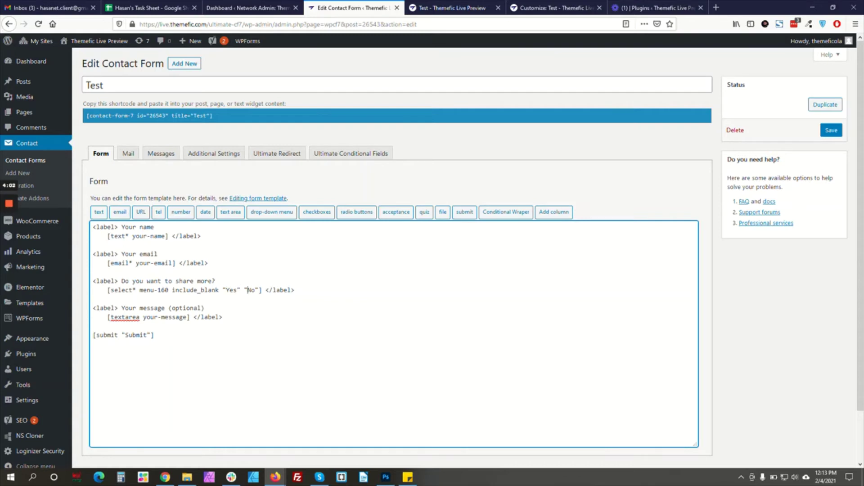
click(10, 247)
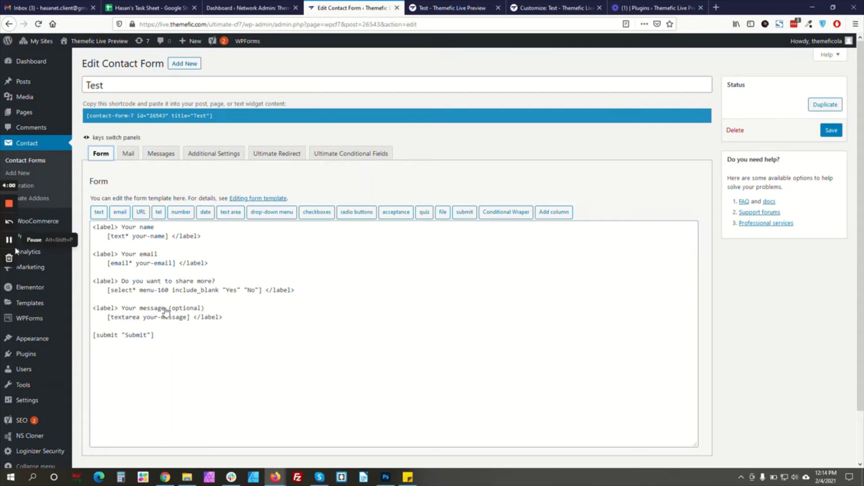
click(234, 317)
key(Return)
key(Return)
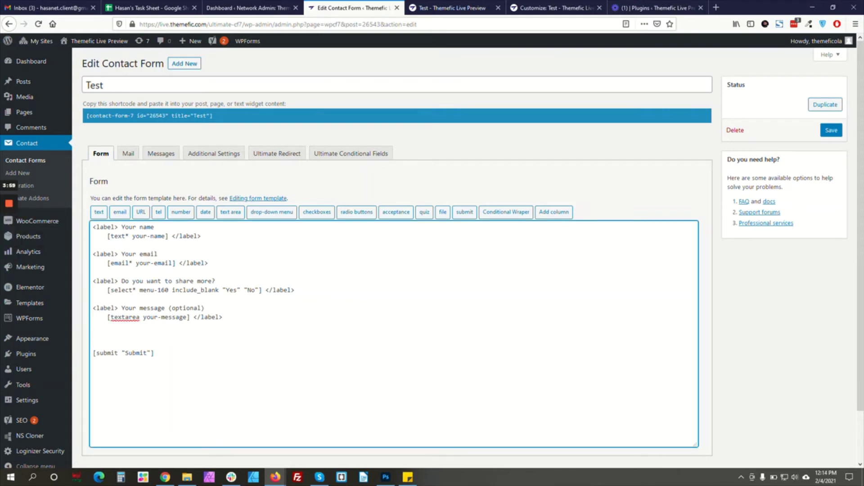
key(shift+Up)
key(shift+Up)
key(Right)
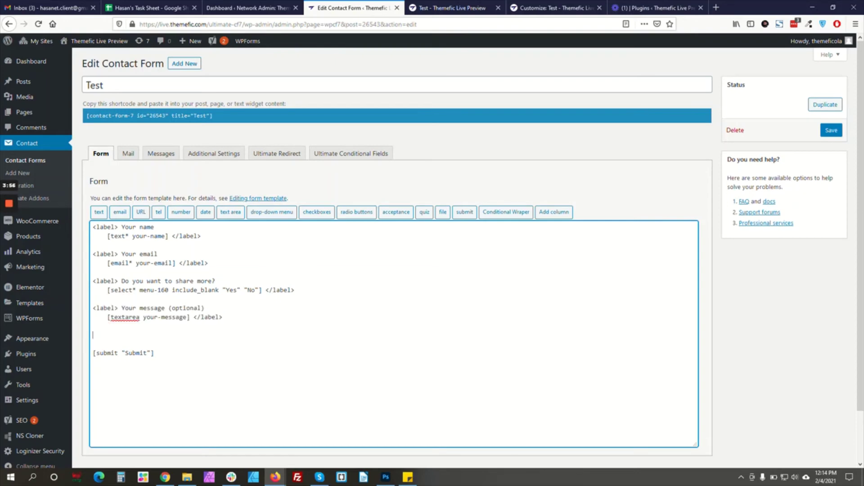
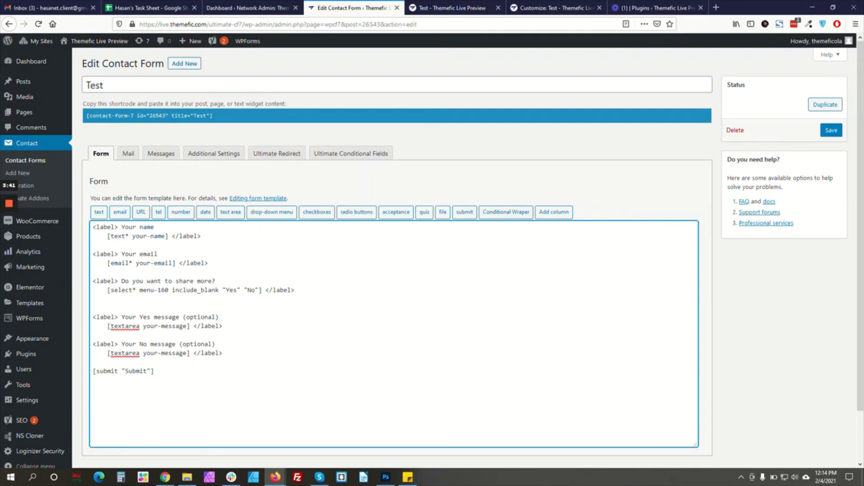
Insert a Conditional Wraper tag named conditional-317 and wrap it around the Your Yes message field
click(522, 213)
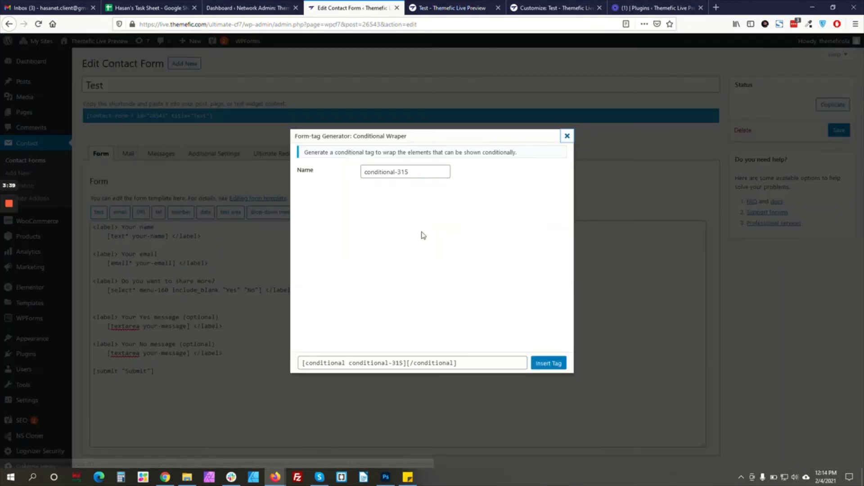
click(408, 172)
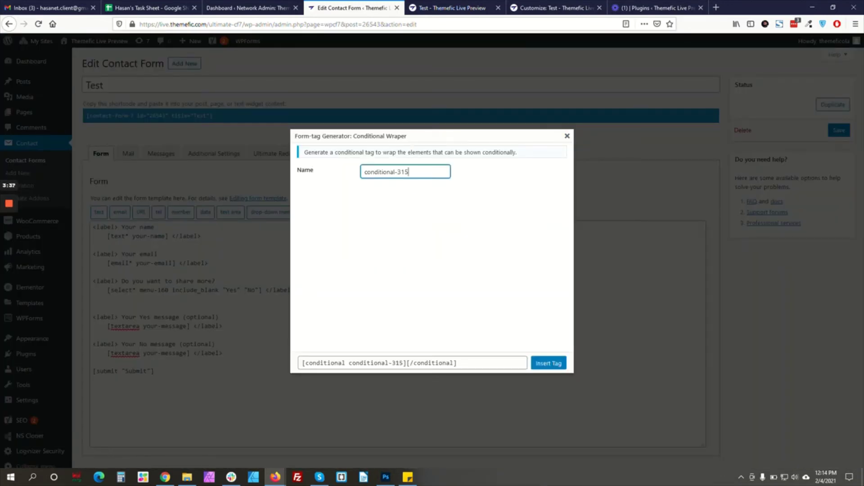
click(549, 368)
key(shift+End)
key(ctrl+x)
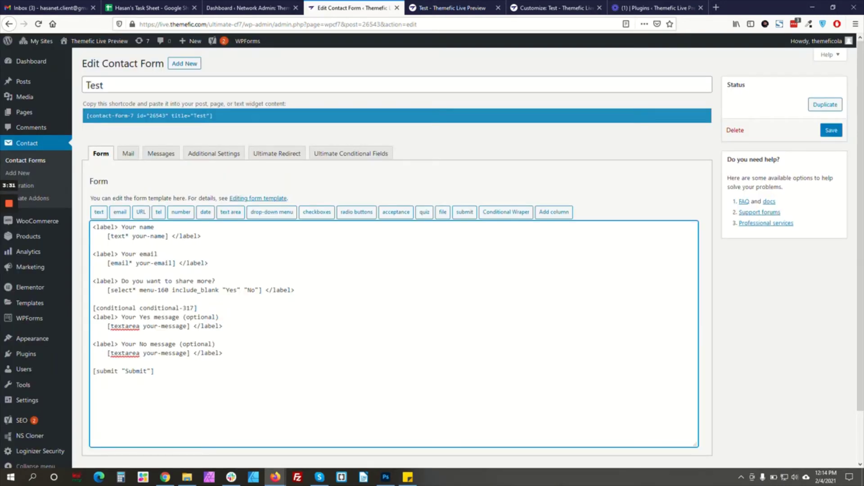
click(222, 325)
key(Return)
key(ctrl+v)
key(Return)
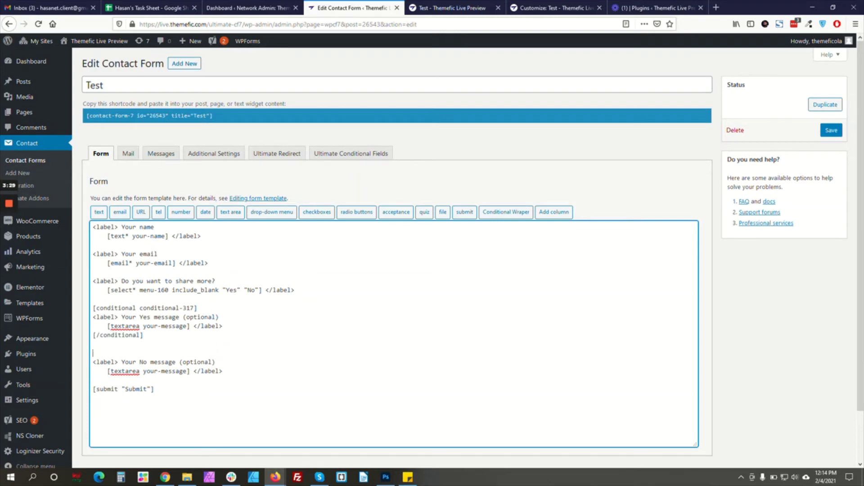
Wrap the Your No message field in a Conditional Wraper tag named conditional-318 and save the contact form
click(507, 212)
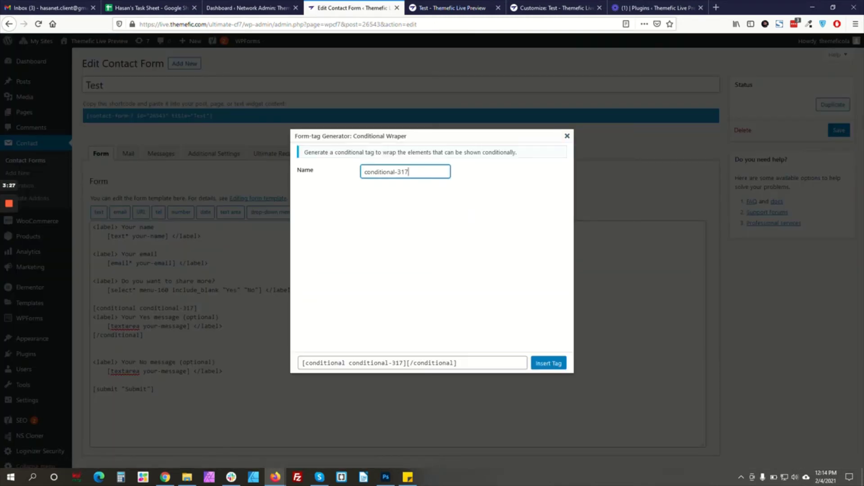
click(548, 363)
drag(197, 353, 247, 353)
key(ctrl+x)
key(ctrl+v)
key(Return)
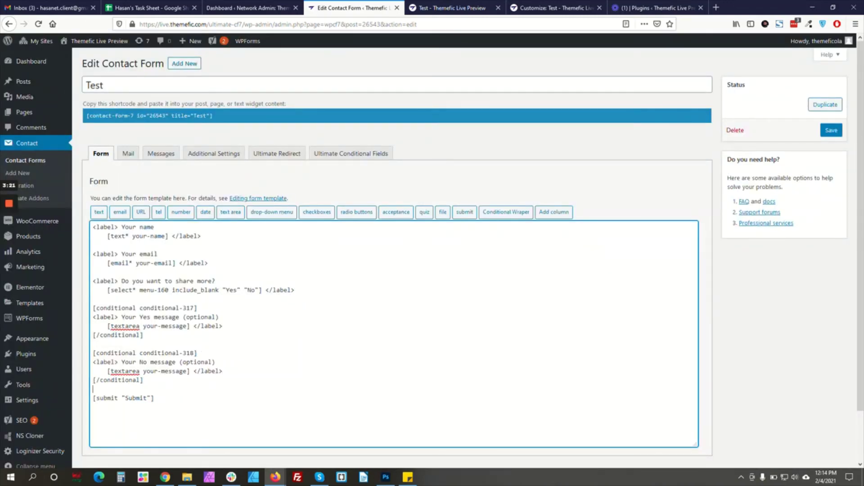
click(832, 131)
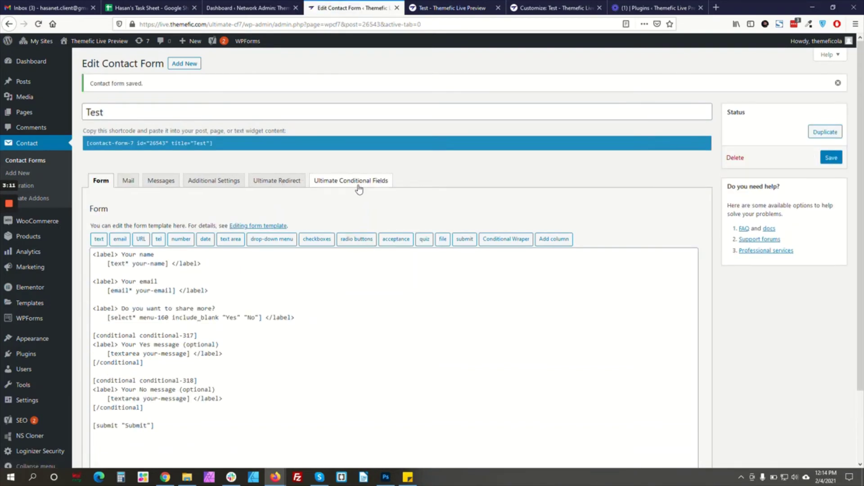
Add a conditional fields rule that shows conditional-317 if Any condition is met
click(358, 186)
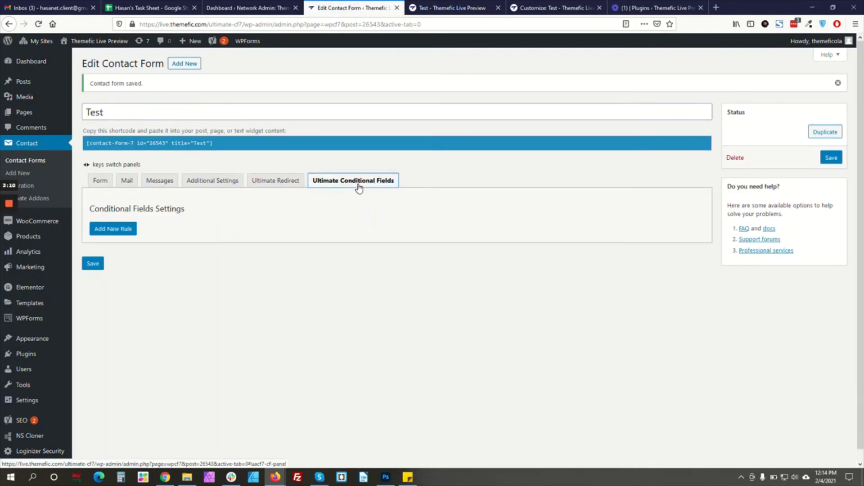
click(114, 229)
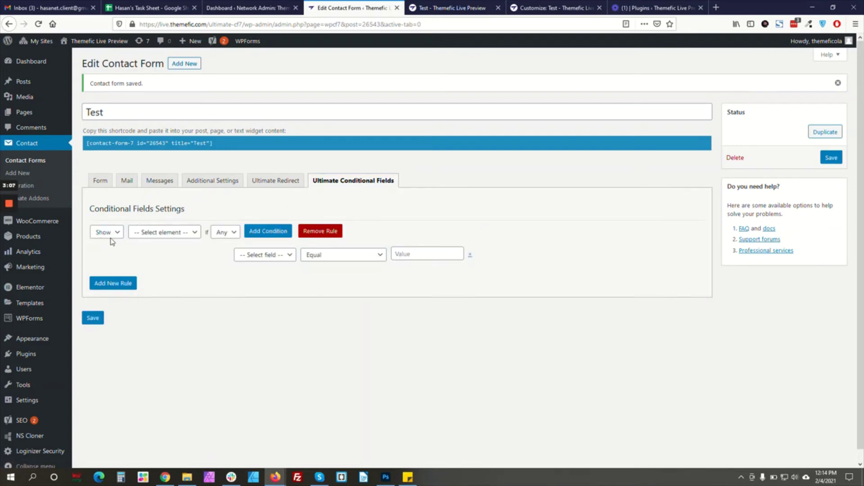
click(185, 231)
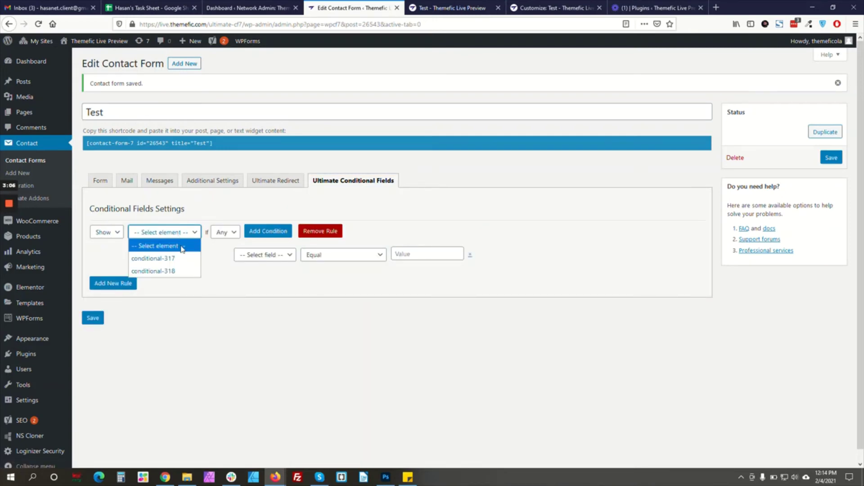
click(166, 259)
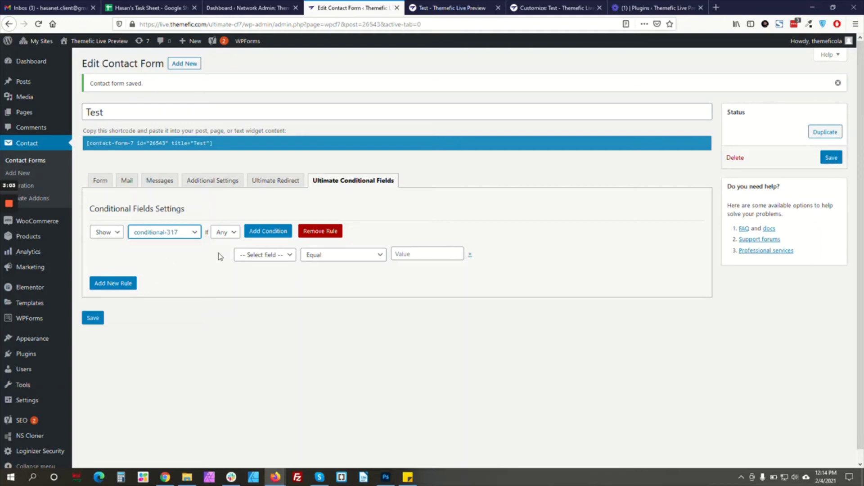
click(225, 232)
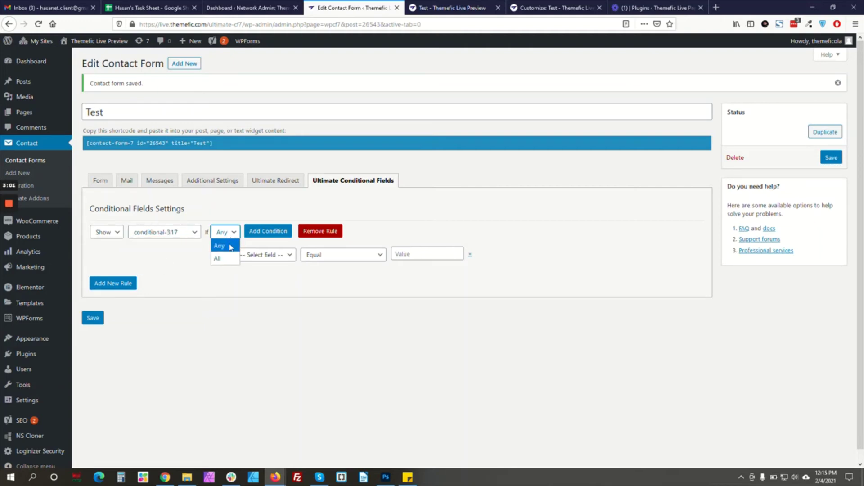
click(297, 278)
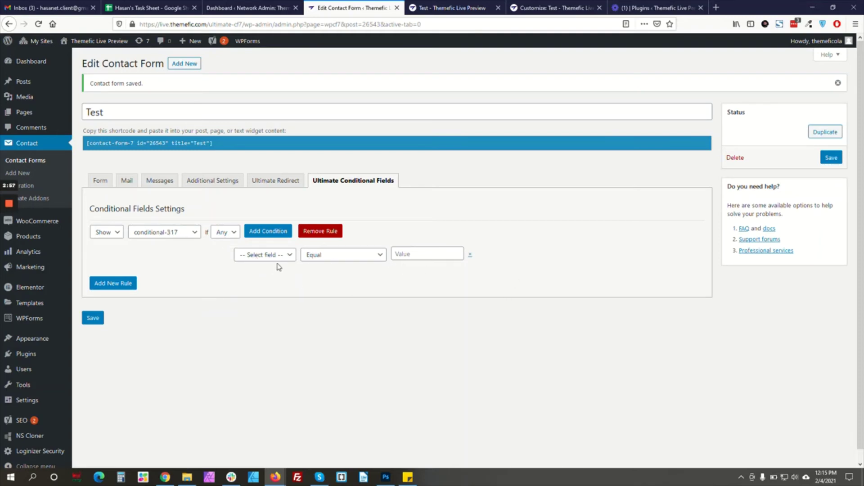
Try a second condition with All matching on the conditional-317 rule, and revert to a single condition with Any
click(266, 232)
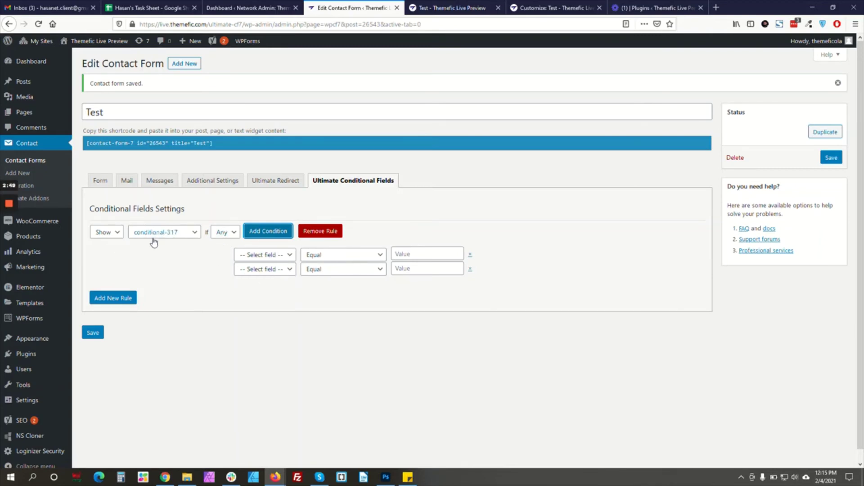
click(222, 233)
click(227, 259)
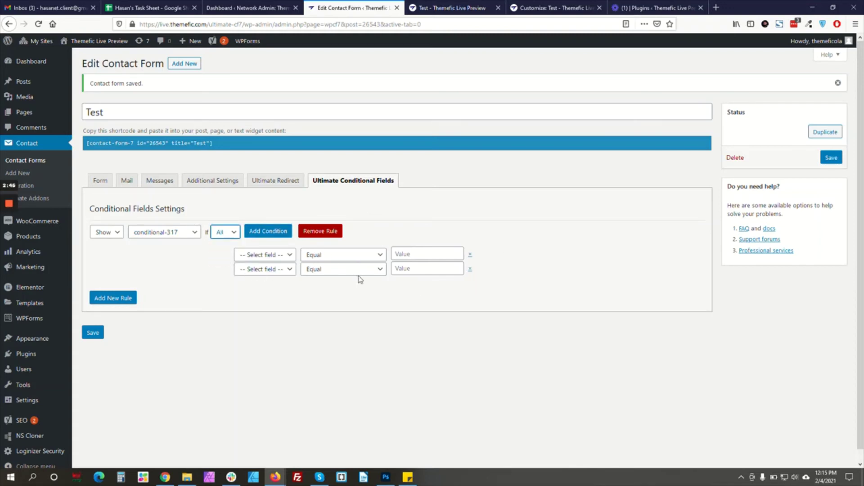
click(220, 233)
click(222, 247)
click(470, 269)
Set the conditional-317 rule's condition to menu-160 Equal "Yes"
click(269, 259)
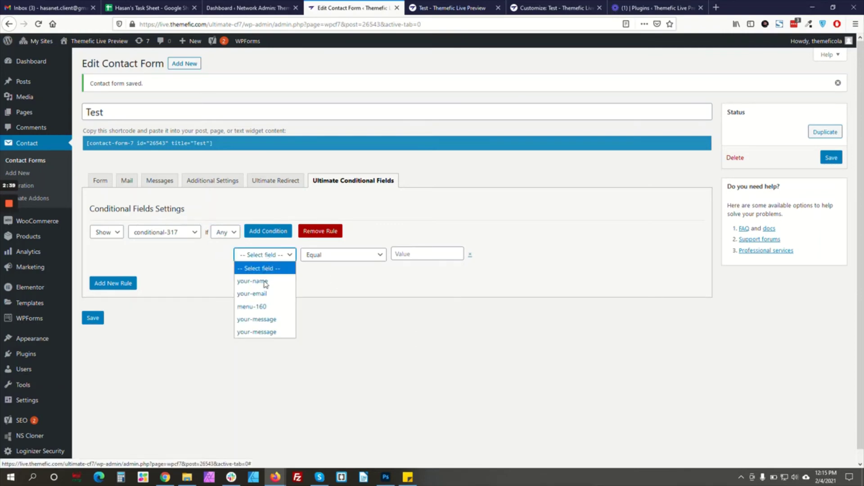
click(259, 308)
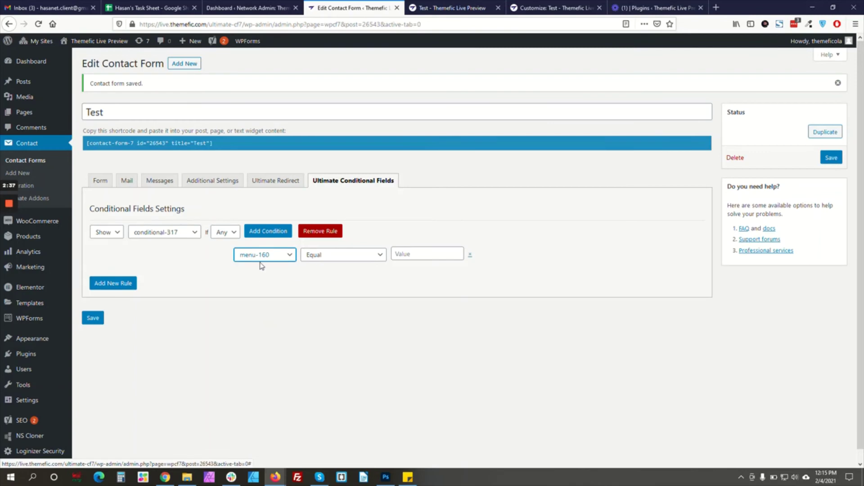
click(405, 253)
click(342, 255)
click(341, 266)
click(396, 254)
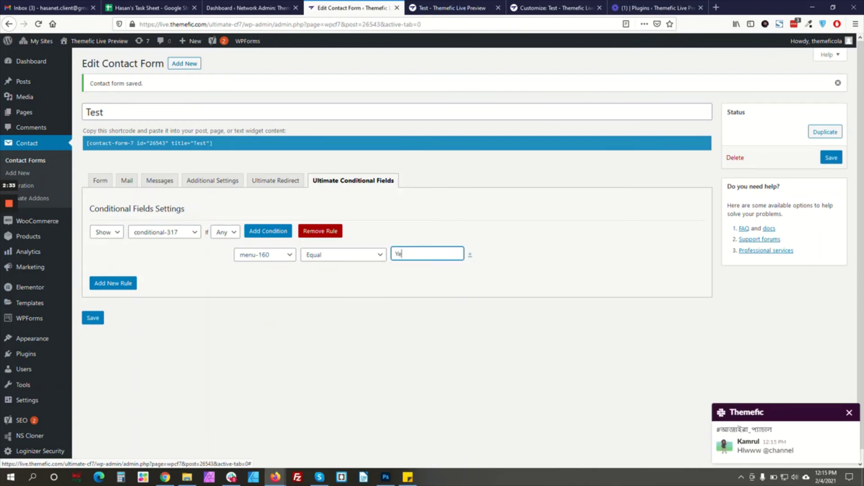
Add a second rule showing conditional-318 if menu-160 is Equal to "No", and save the contact form
click(114, 283)
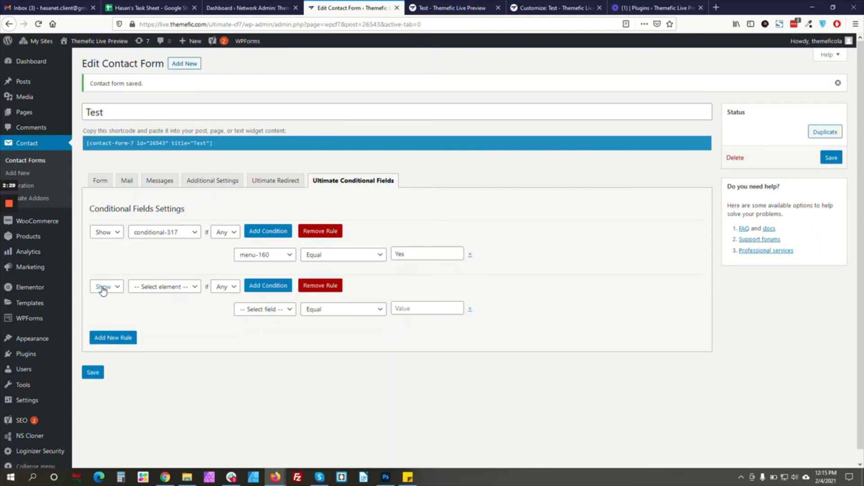
click(174, 287)
click(169, 325)
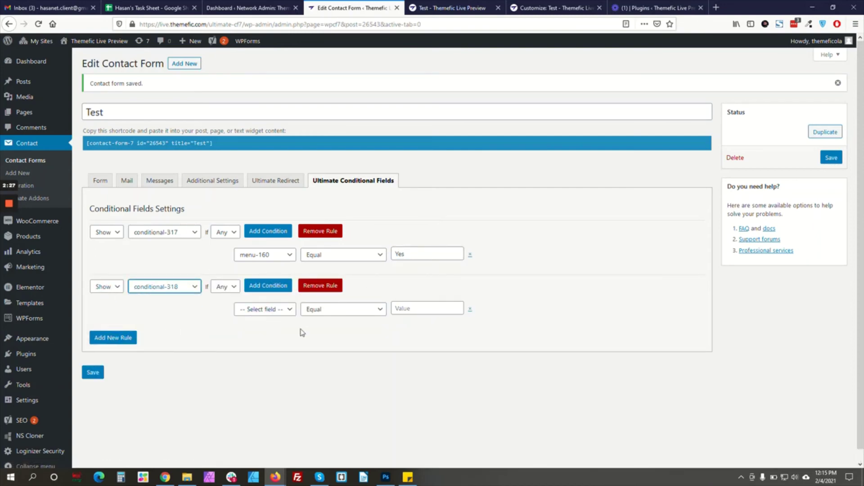
click(279, 309)
click(257, 360)
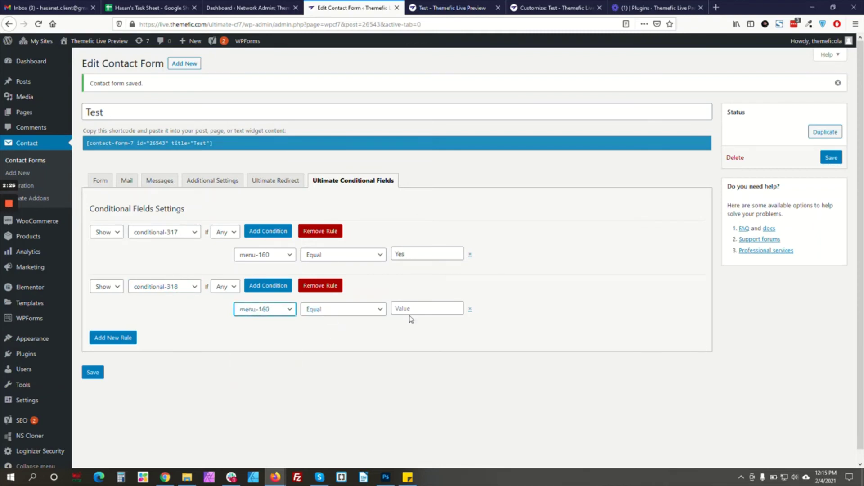
click(396, 309)
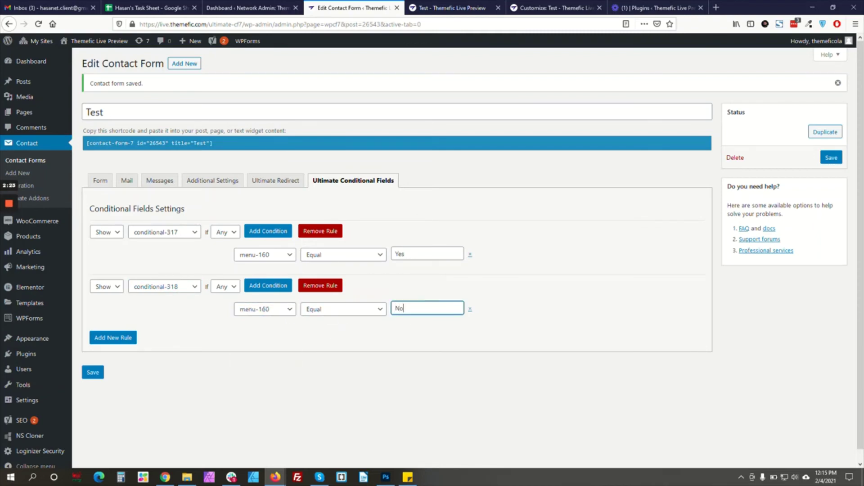
click(828, 158)
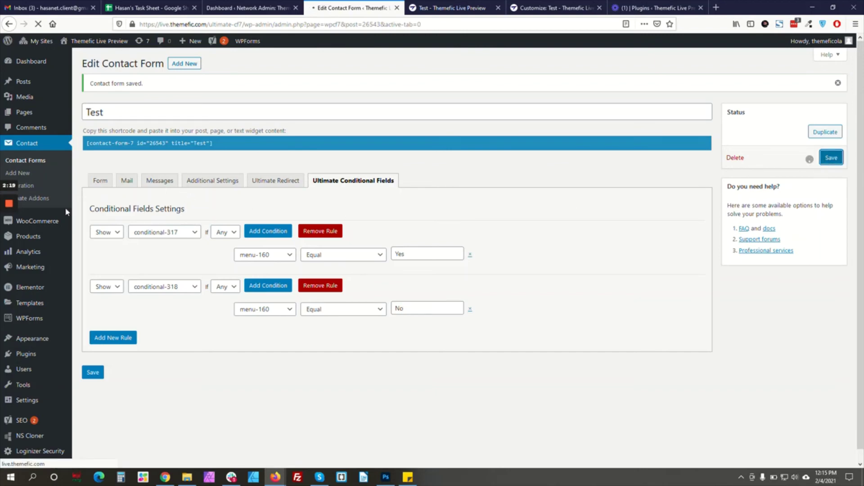
Reload the live Test page and test the conditional messages by choosing Yes, No and the blank option for "Do you want to share more?"
mouse_move(5, 249)
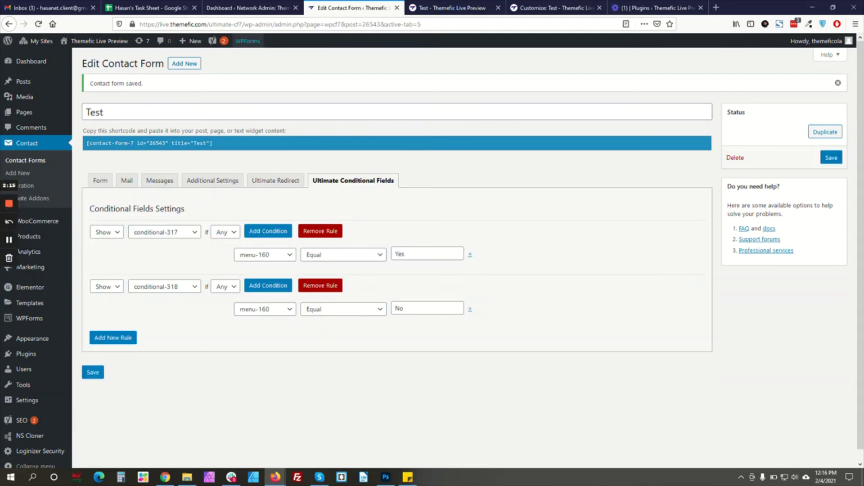
click(450, 8)
click(38, 24)
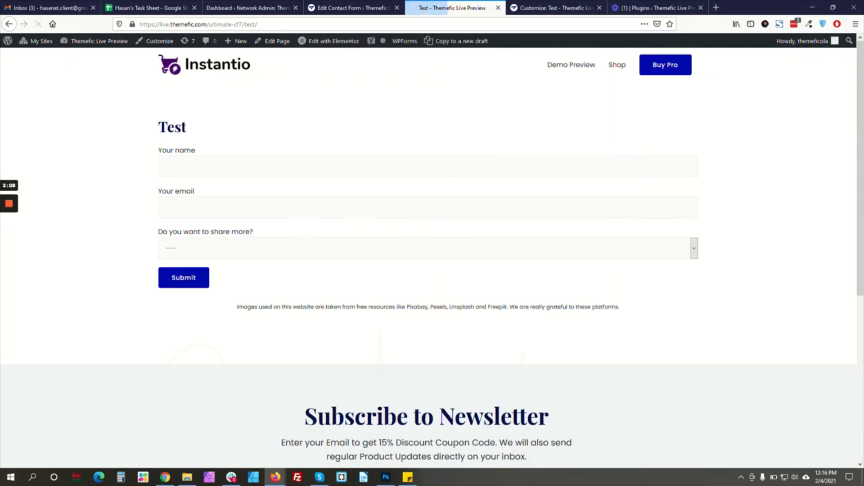
click(246, 251)
click(233, 281)
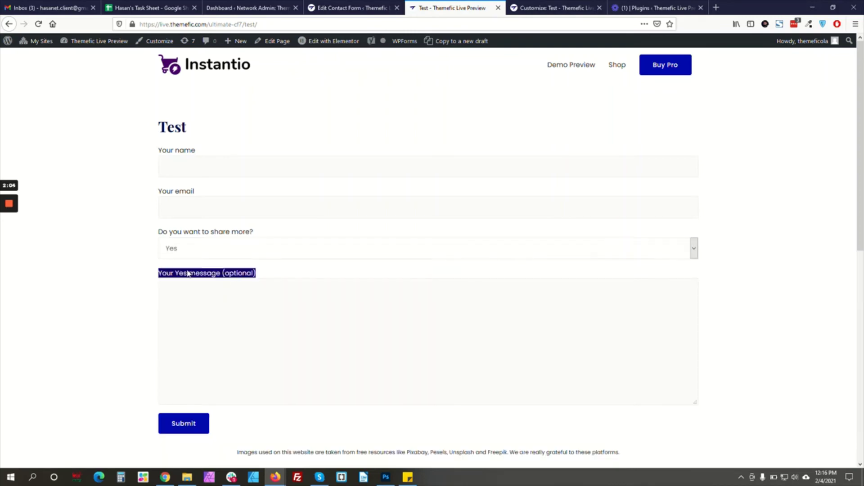
click(202, 245)
key(Down)
key(Return)
click(225, 256)
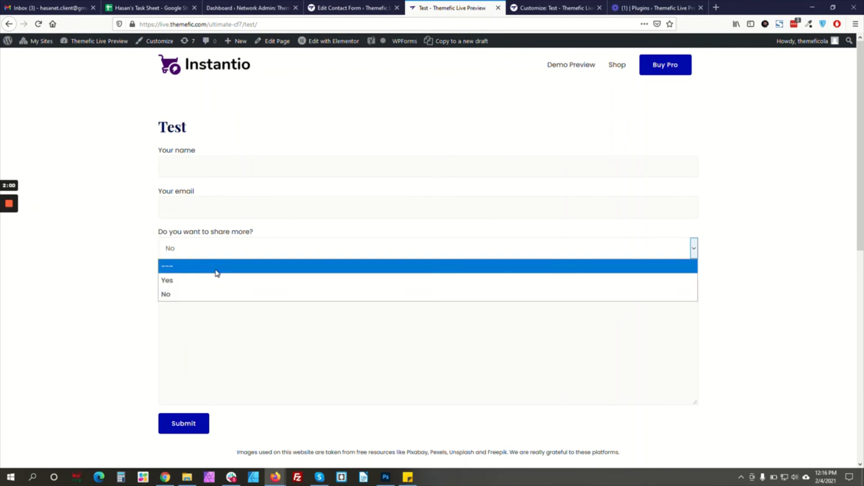
click(216, 273)
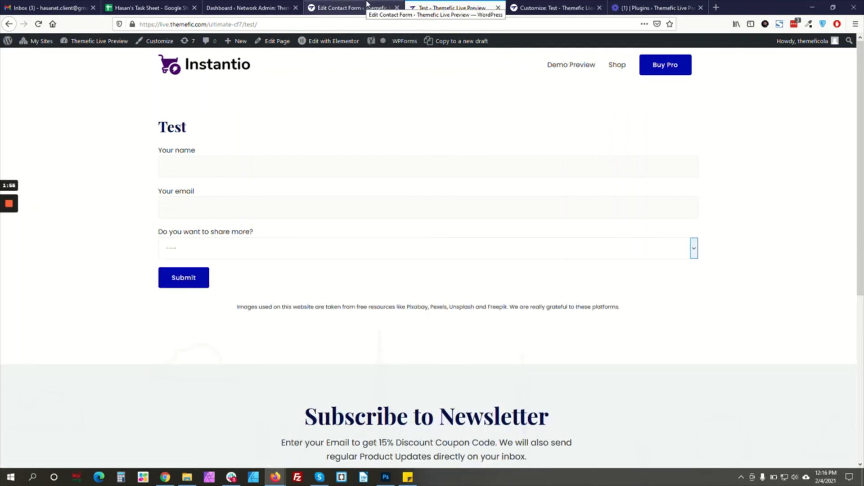
Back in the form template, insert a Conditional Wraper tag named yes-message after the Your Yes message field's opening conditional tag
click(351, 7)
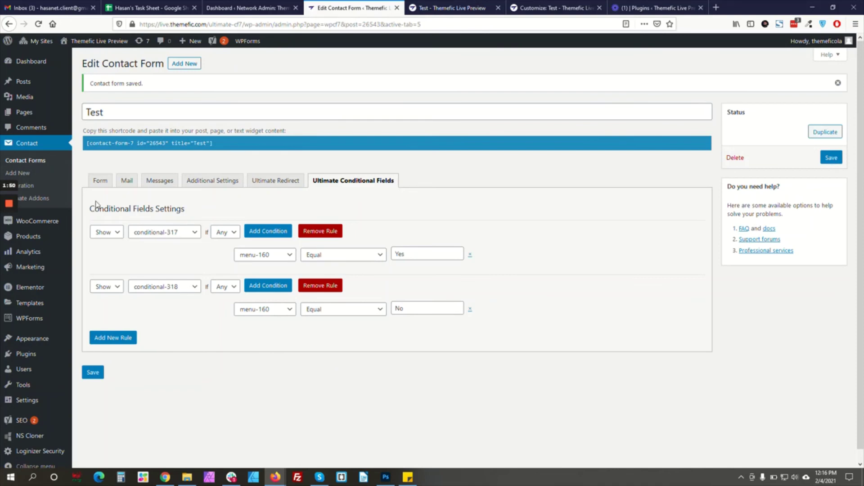
click(100, 181)
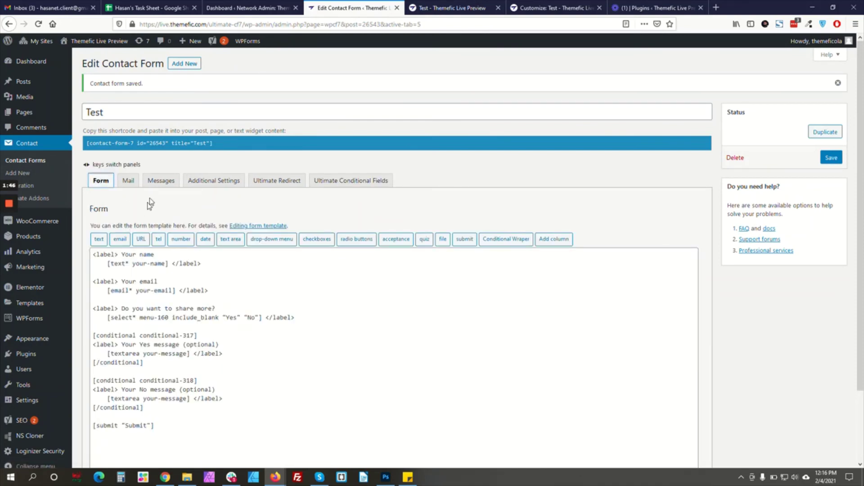
mouse_move(4, 217)
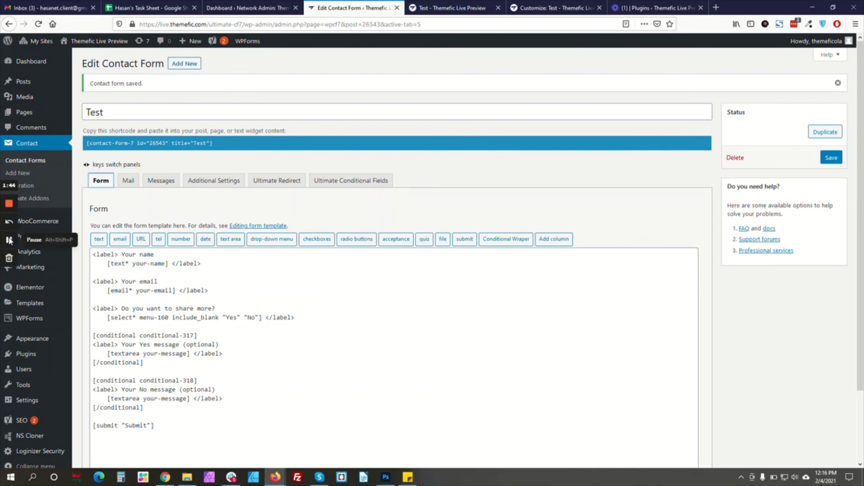
scroll(9, 239, down, 1)
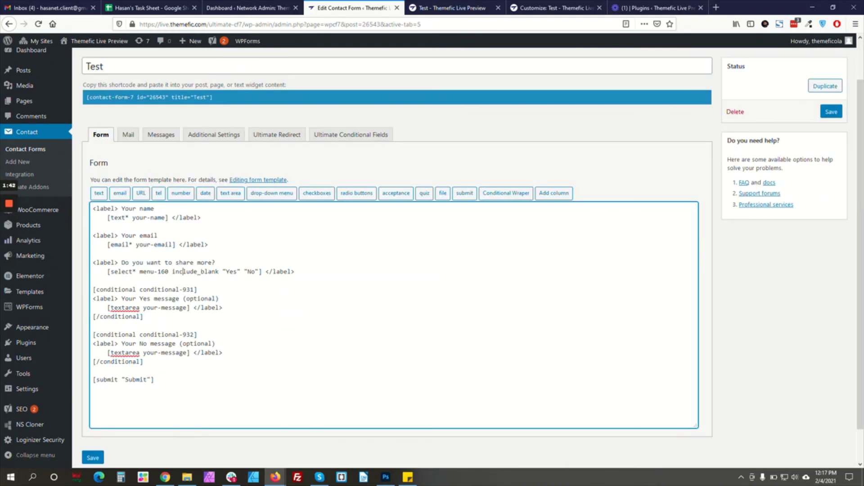
drag(139, 290, 195, 289)
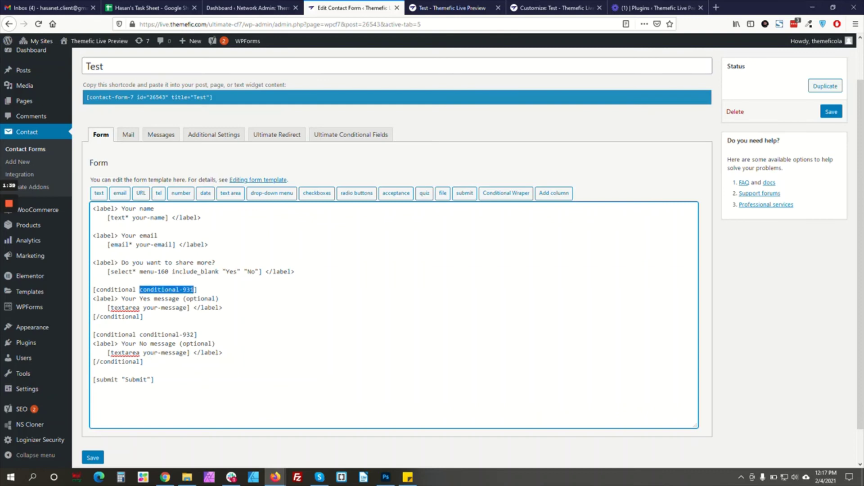
click(194, 289)
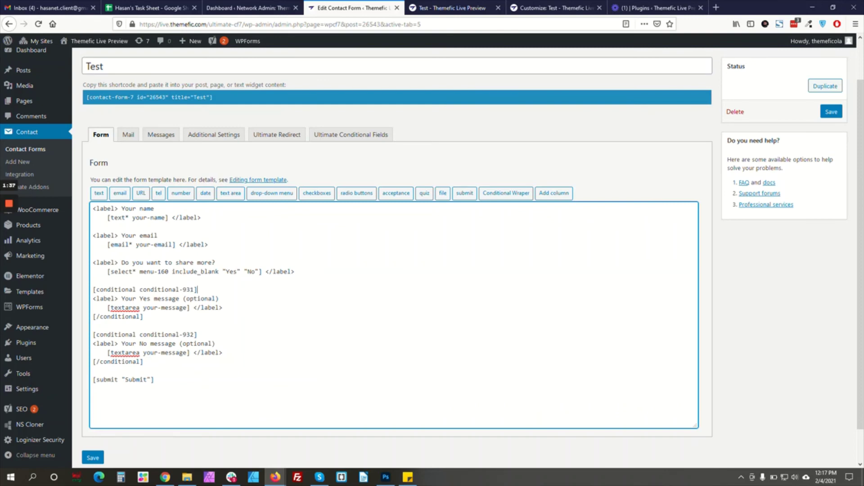
click(505, 193)
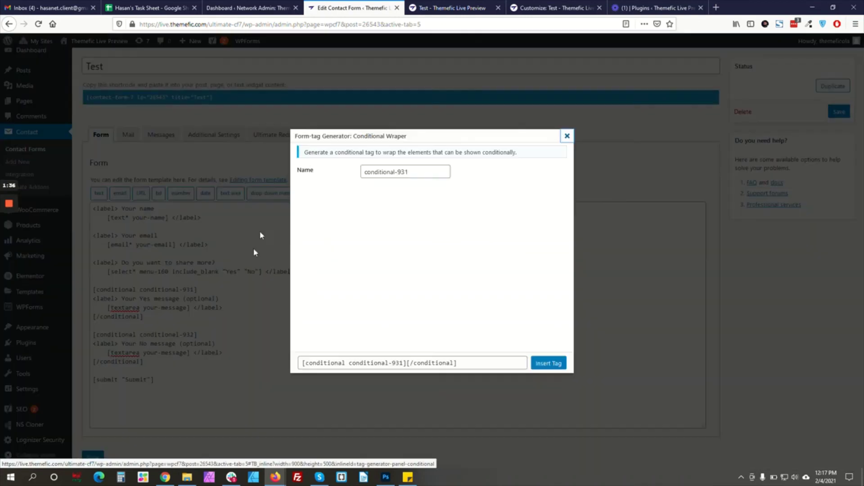
key(Tab)
text(yes0-)
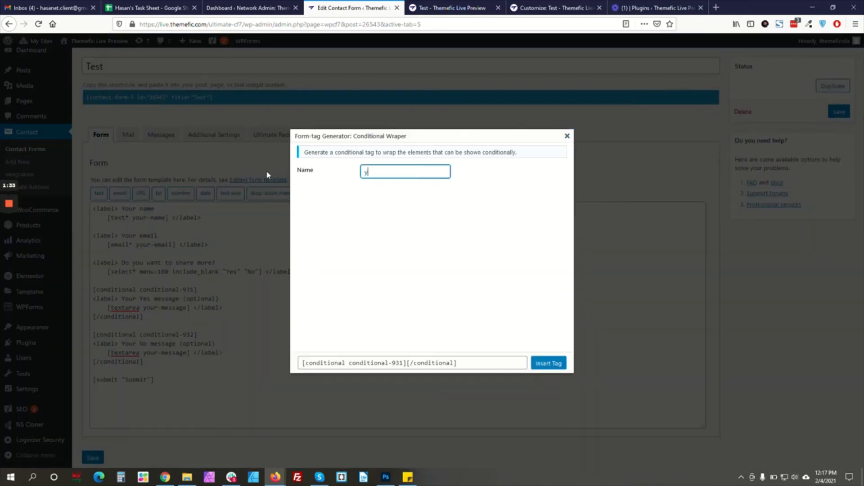
key(BackSpace)
text(-message)
click(550, 363)
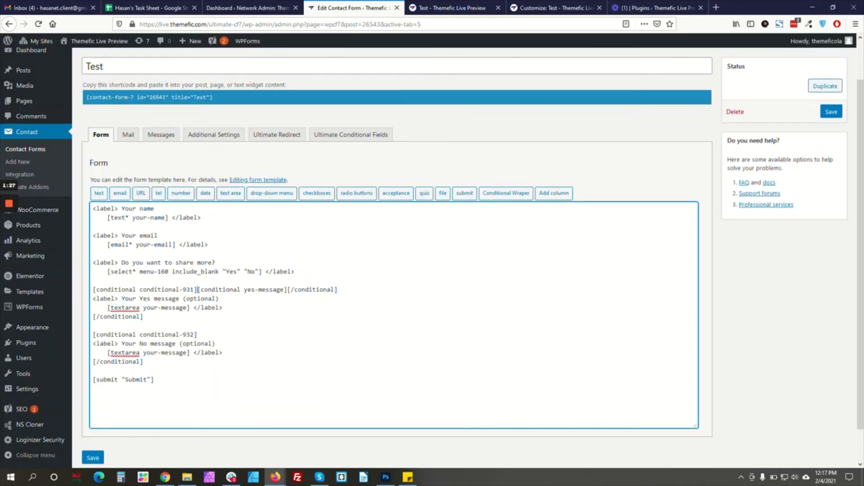
Delete the conditional-931 opening tag and the surplus closing tag, leaving yes-message as the Your Yes message field's wrapper
drag(197, 289, 93, 290)
key(BackSpace)
drag(182, 289, 95, 290)
key(BackSpace)
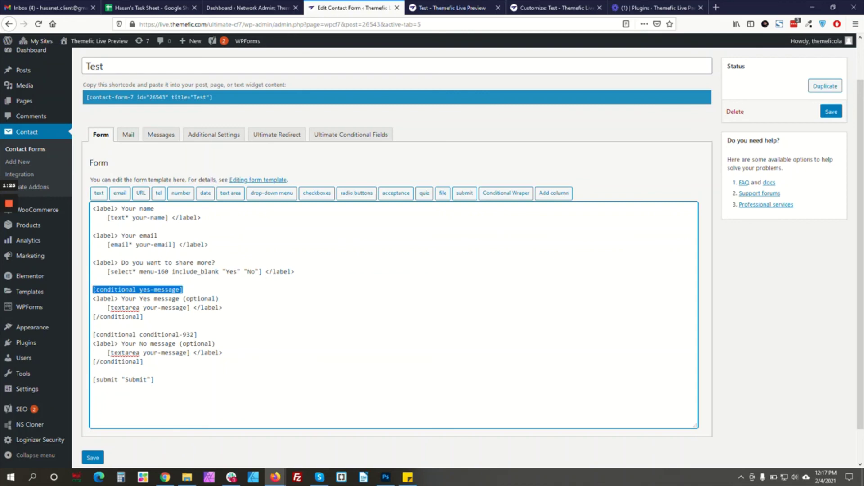
Replace the Your No message field's opening conditional tag with [conditional no-message]
drag(196, 335, 92, 334)
text([conditional yes-message])
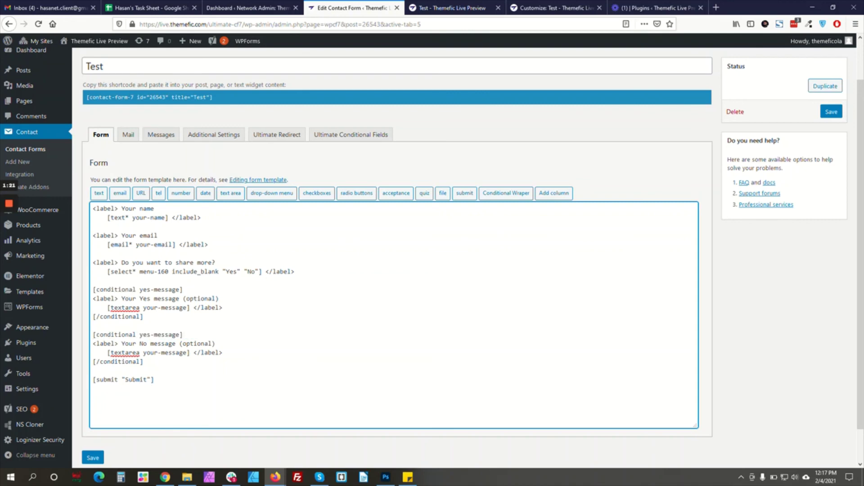
text(no)
Rename the select field menu-160 as dropdown-menu in the template and save the contact form
drag(139, 271, 173, 271)
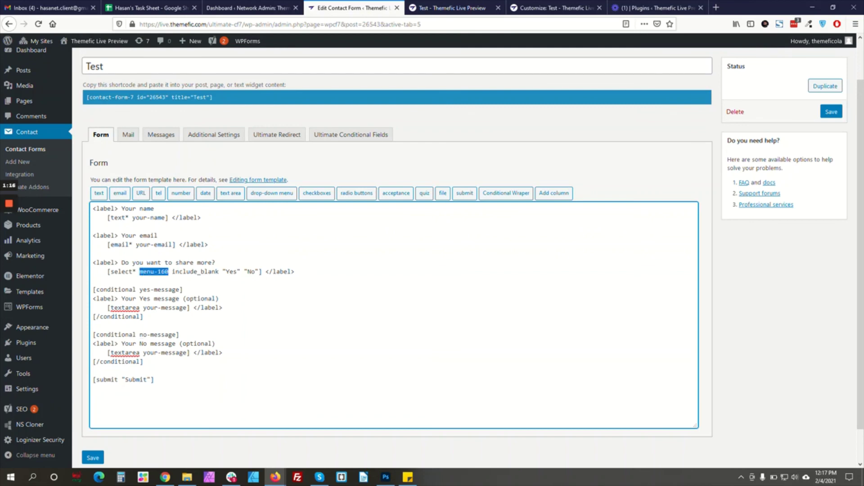
text(dropdown-menu)
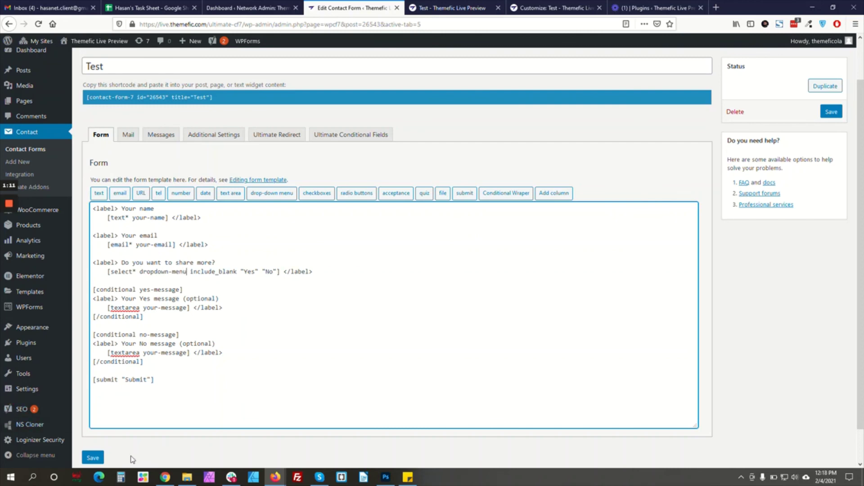
click(93, 457)
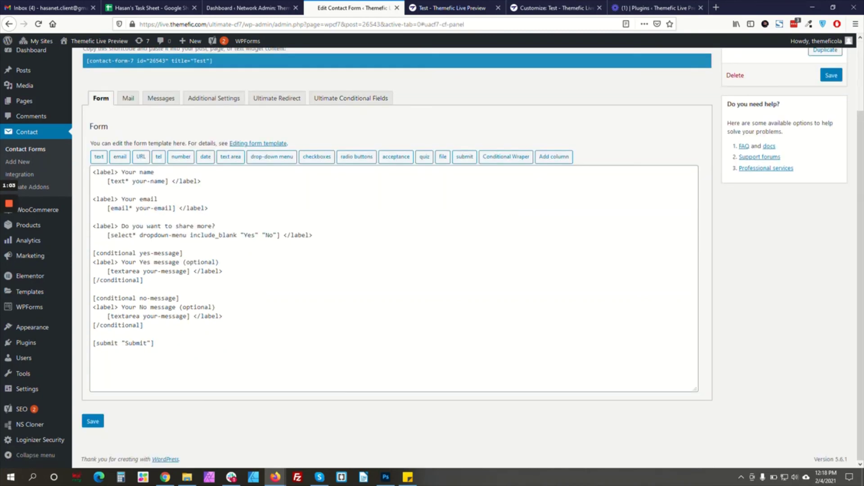
In the conditional fields settings, choose dropdown-menu as the condition field for both the yes-message and no-message rules and save the form
click(360, 99)
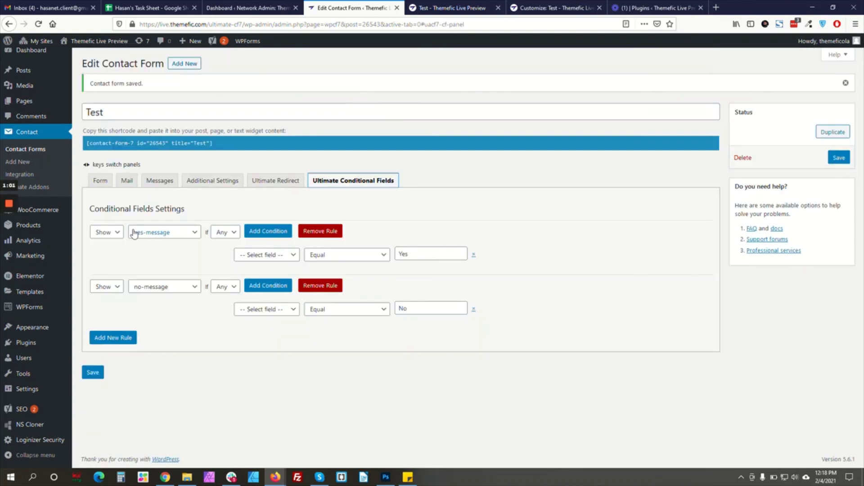
click(163, 240)
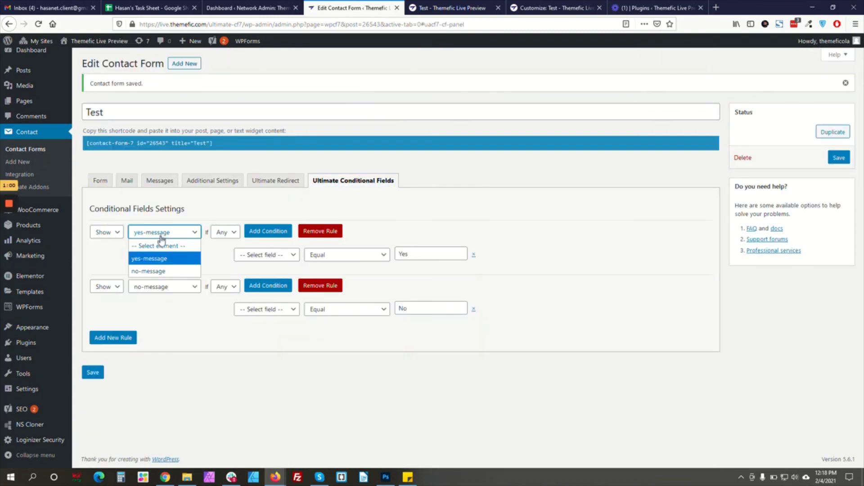
click(170, 262)
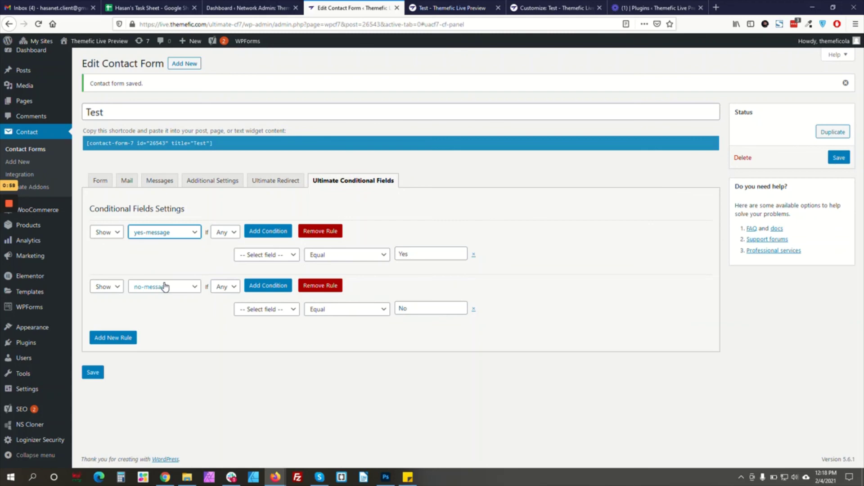
click(270, 256)
click(273, 306)
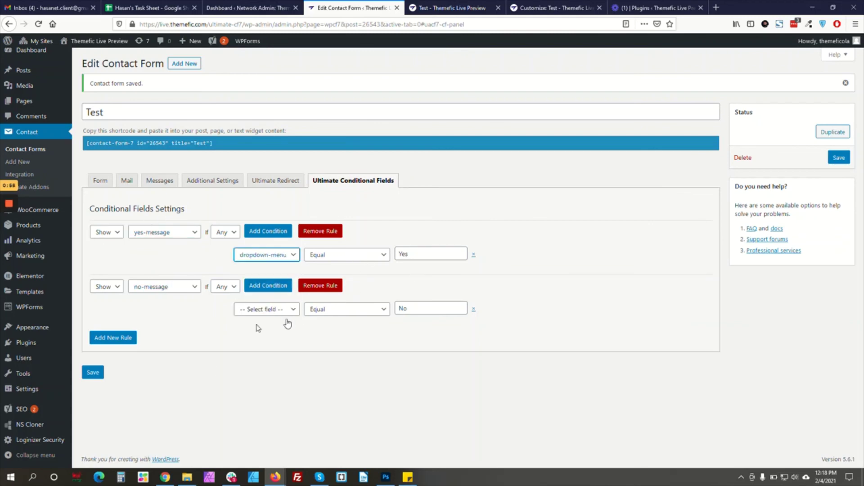
click(265, 310)
click(272, 362)
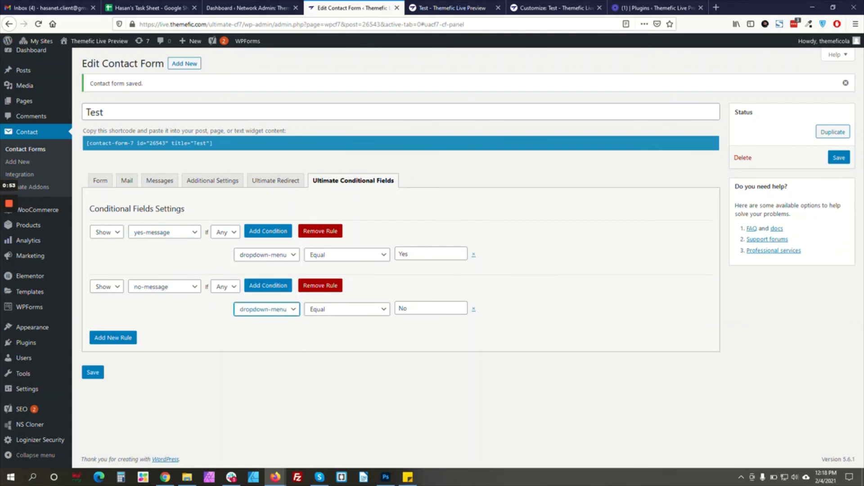
click(838, 158)
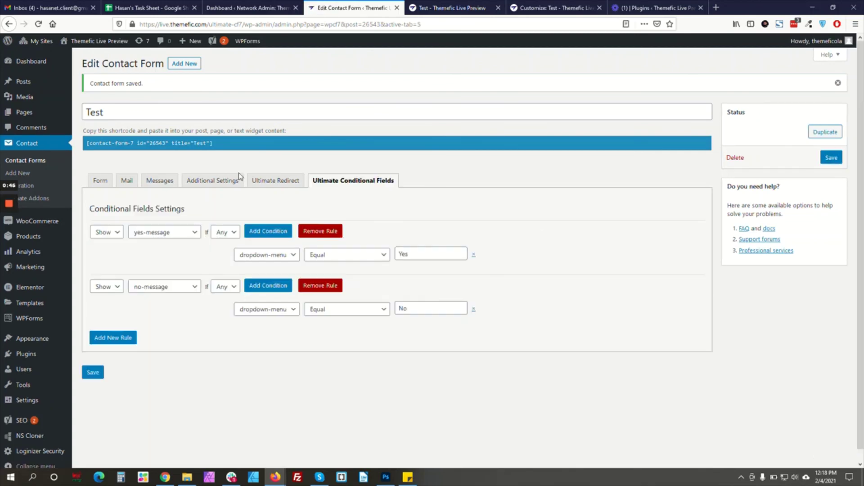
Reload the Test page and try the "Do you want to share more?" choices, ending on the blank option
click(450, 7)
click(39, 24)
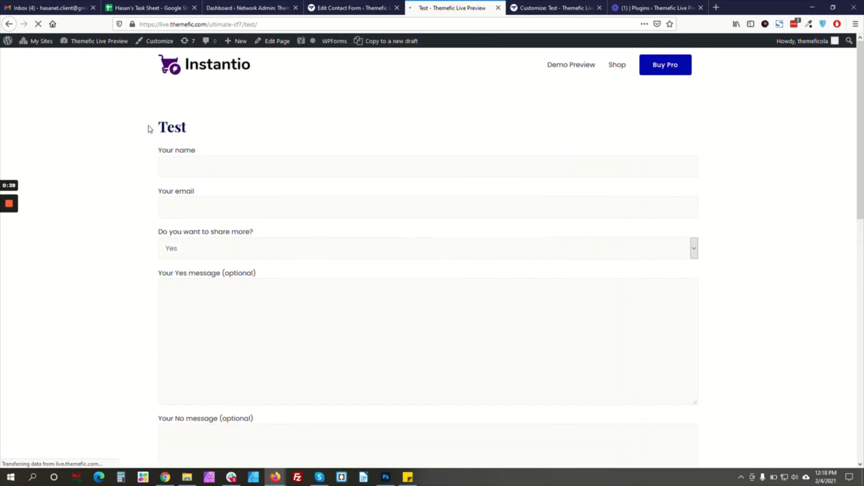
click(216, 255)
click(216, 294)
click(217, 254)
click(218, 265)
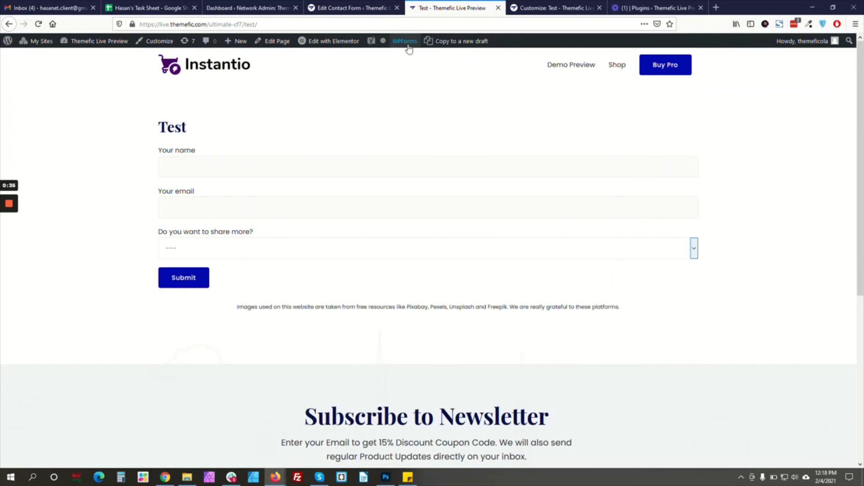
Return to the contact form editor and review the Ultimate Redirect settings and the form template
click(318, 6)
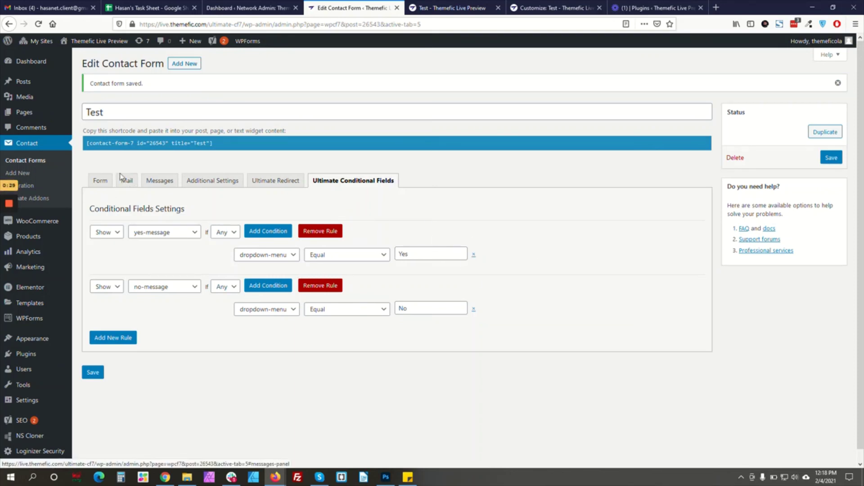
click(273, 180)
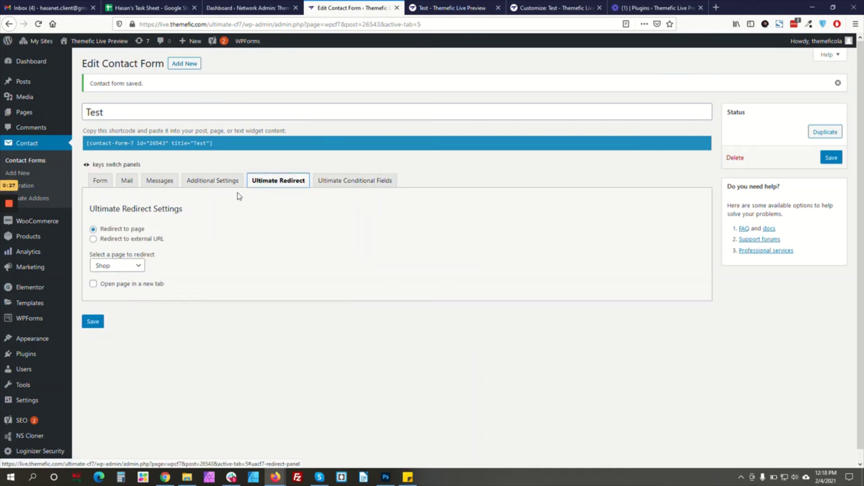
click(100, 182)
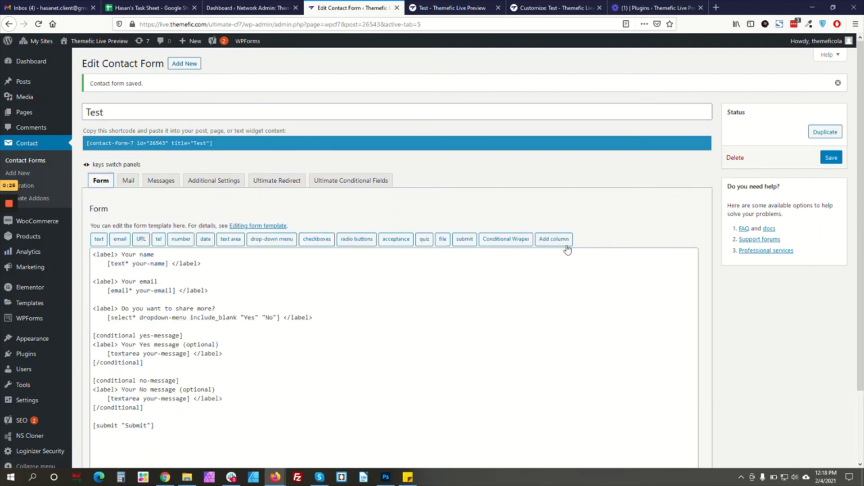